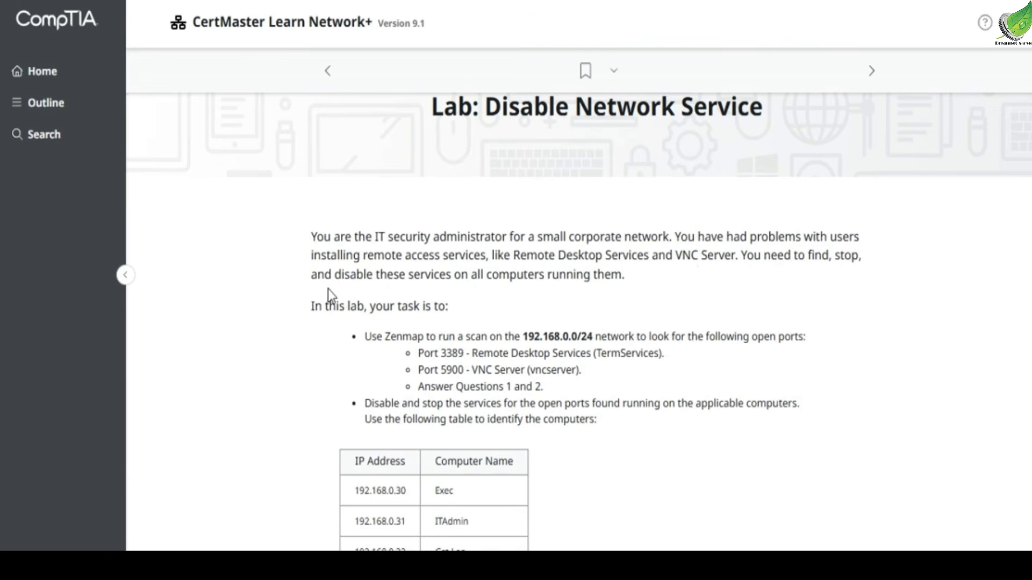
- Read the Disable Network Service lab instructions, including the scan target, ports to find, and the IP-to-computer table
left_click_drag(347, 278, 623, 278)
left_click(444, 282)
scroll(442, 283, "down", 2)
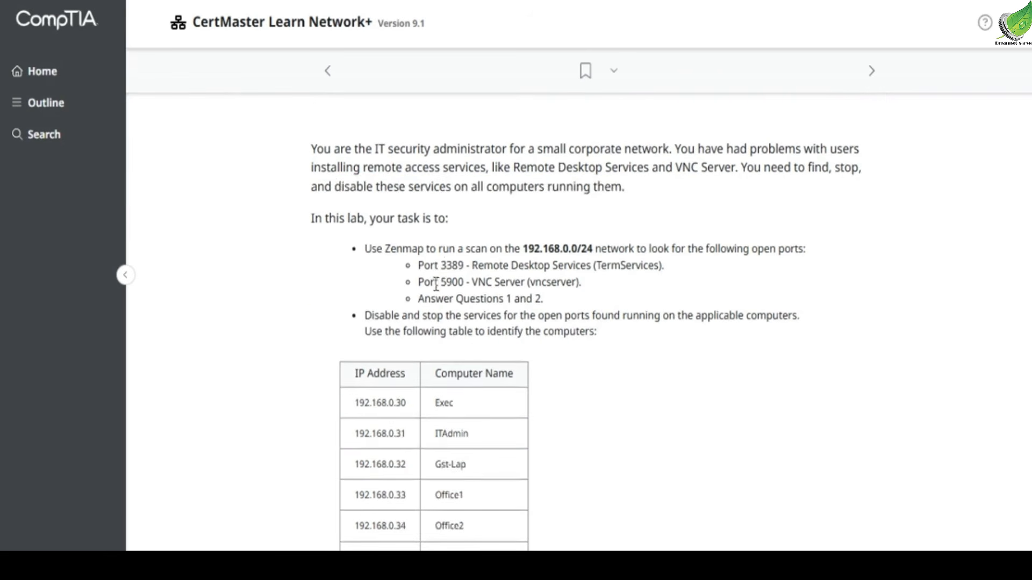
left_click_drag(383, 248, 595, 250)
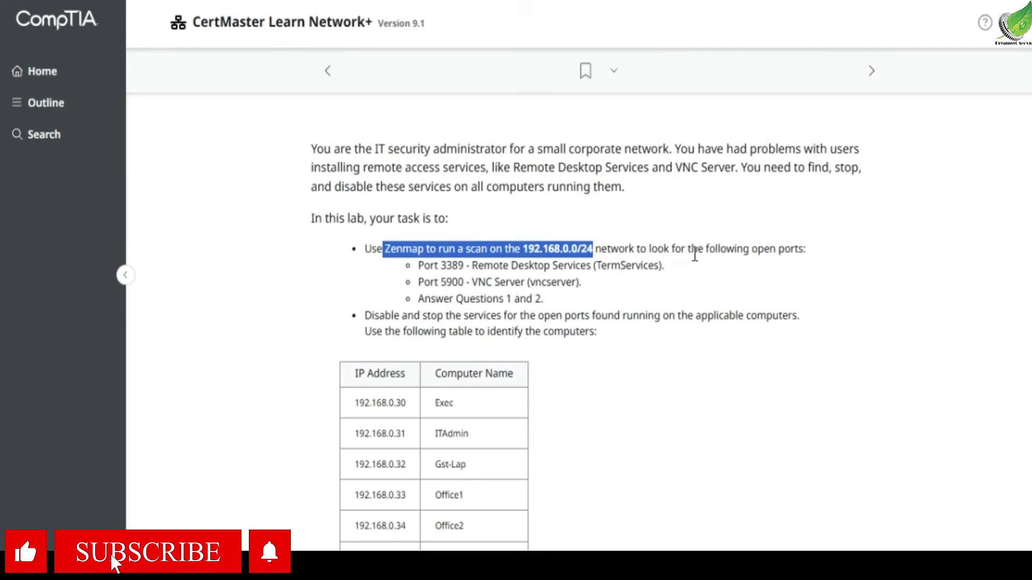
left_click_drag(431, 265, 457, 285)
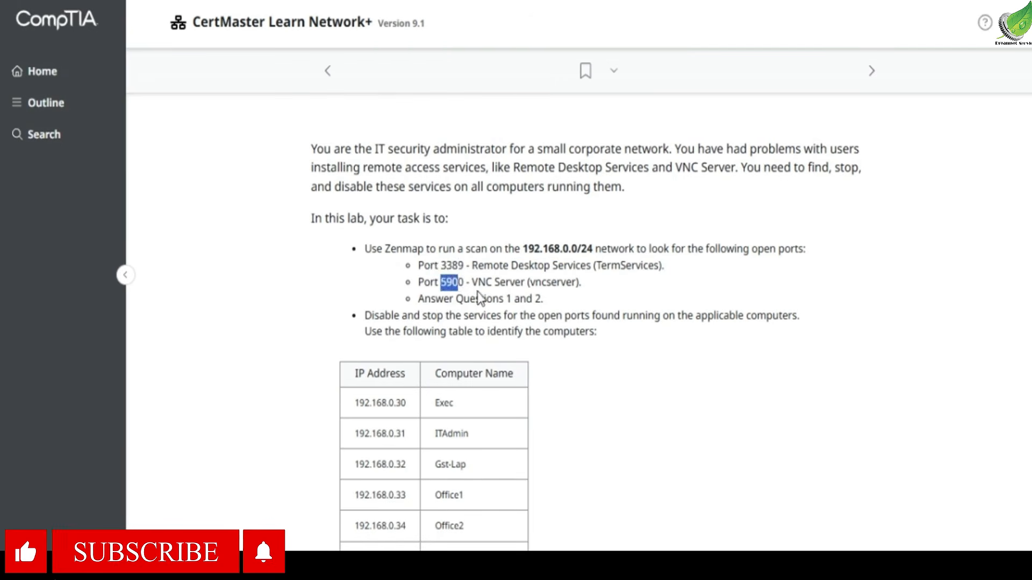
left_click_drag(366, 314, 503, 316)
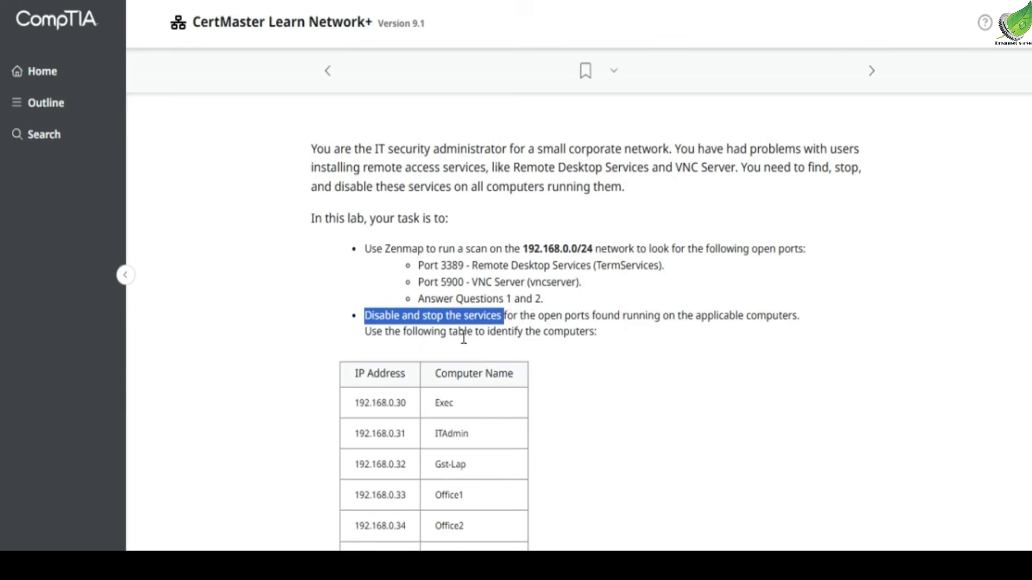
left_click_drag(465, 332, 604, 344)
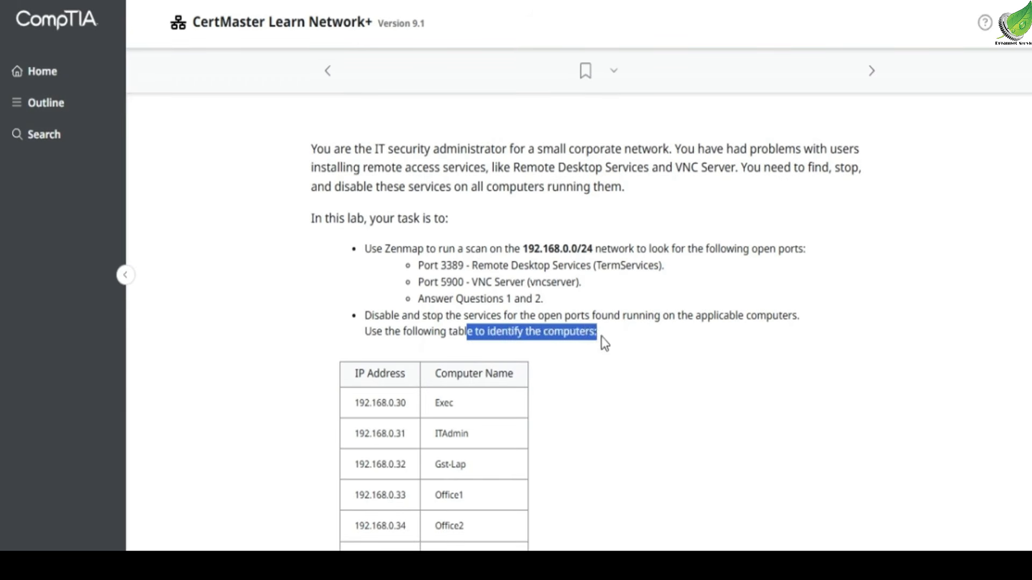
left_click(603, 344)
scroll(398, 314, "down", 3)
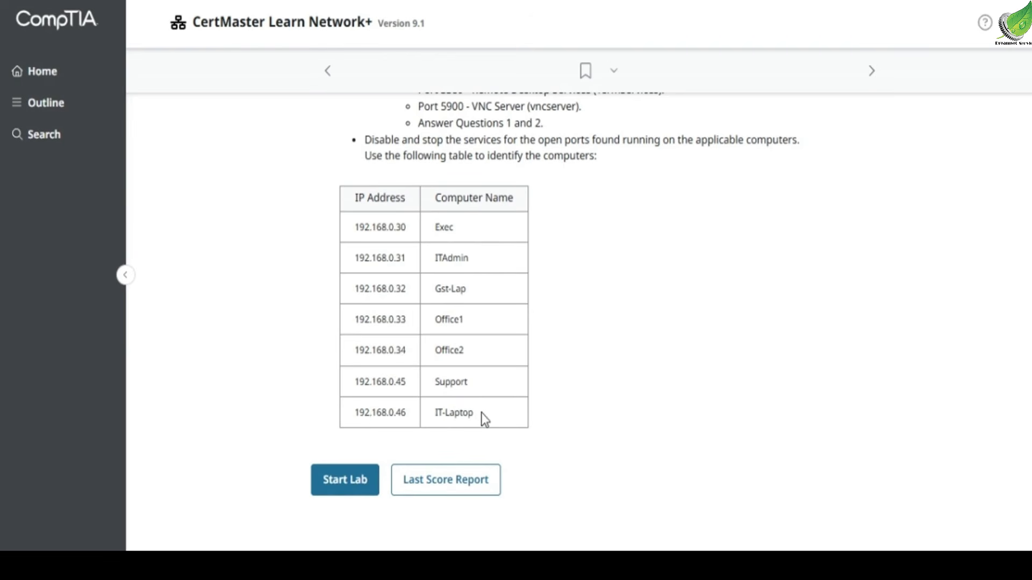
scroll(481, 413, "up", 6)
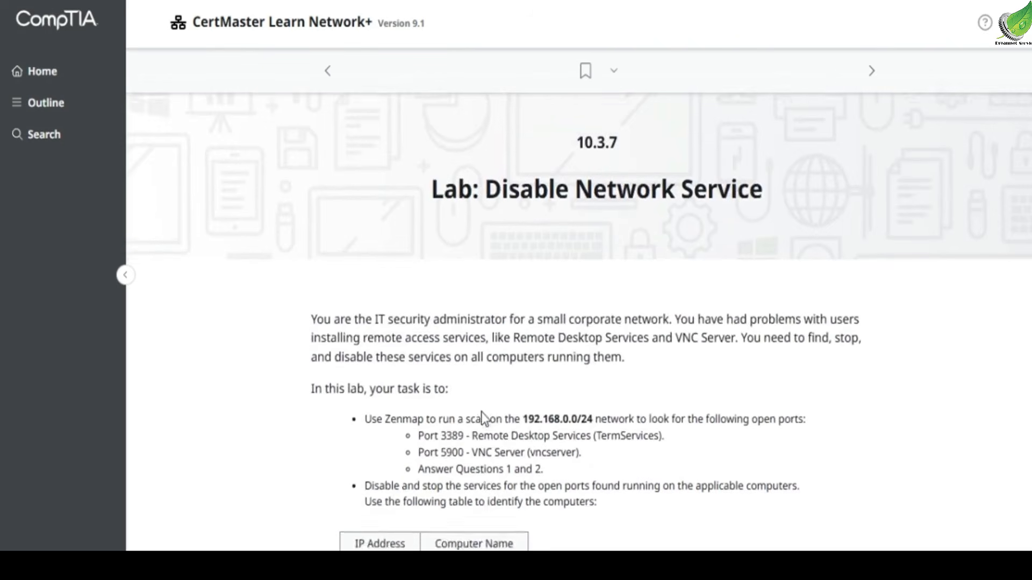
scroll(482, 412, "down", 8)
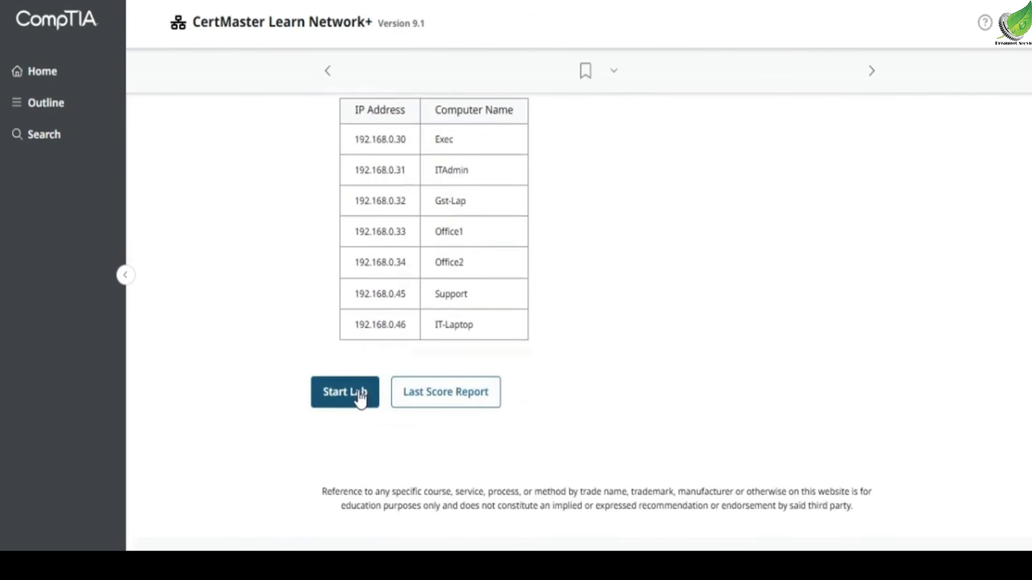
- Start the lab and open Zenmap on IT-Laptop to run the scan nmap -p 3389 192.168.0.0/24
left_click(358, 395)
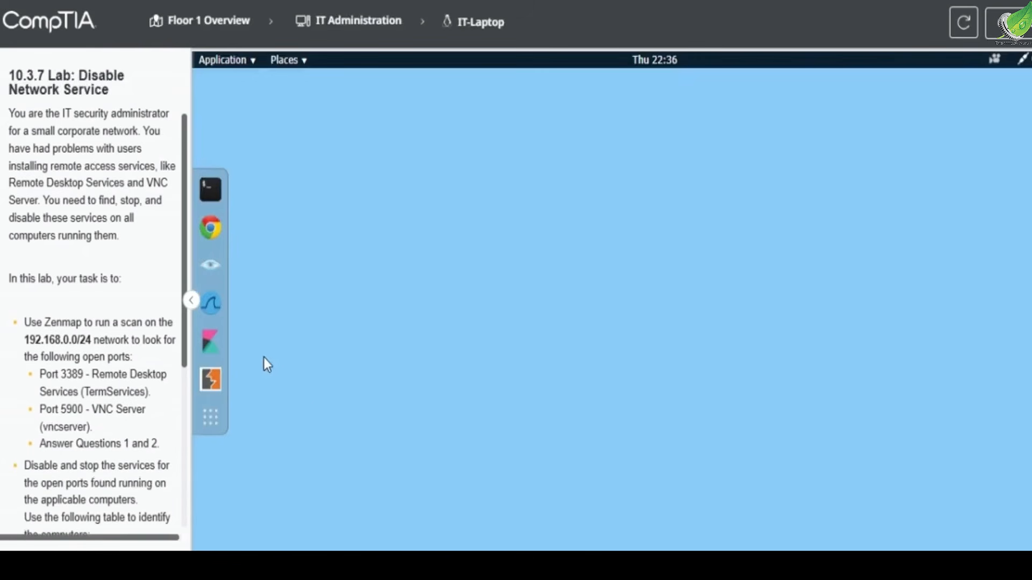
left_click_drag(32, 325, 81, 323)
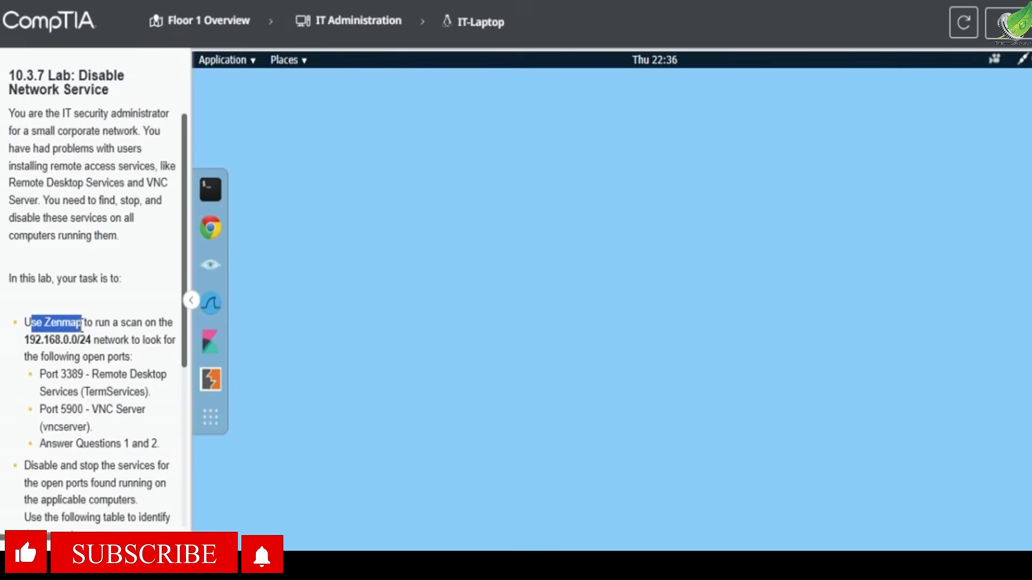
left_click(210, 265)
left_click(479, 217)
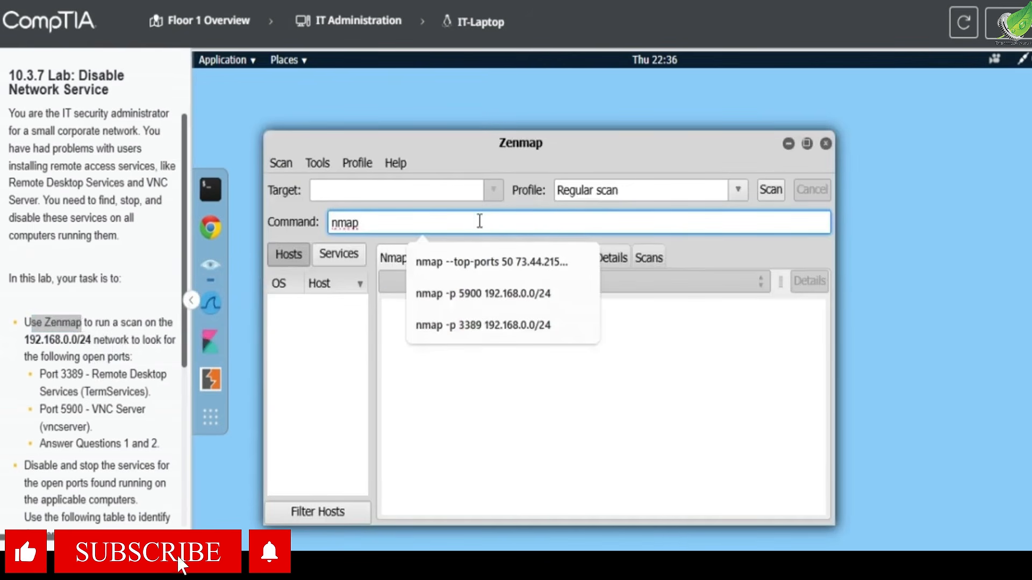
type("-p")
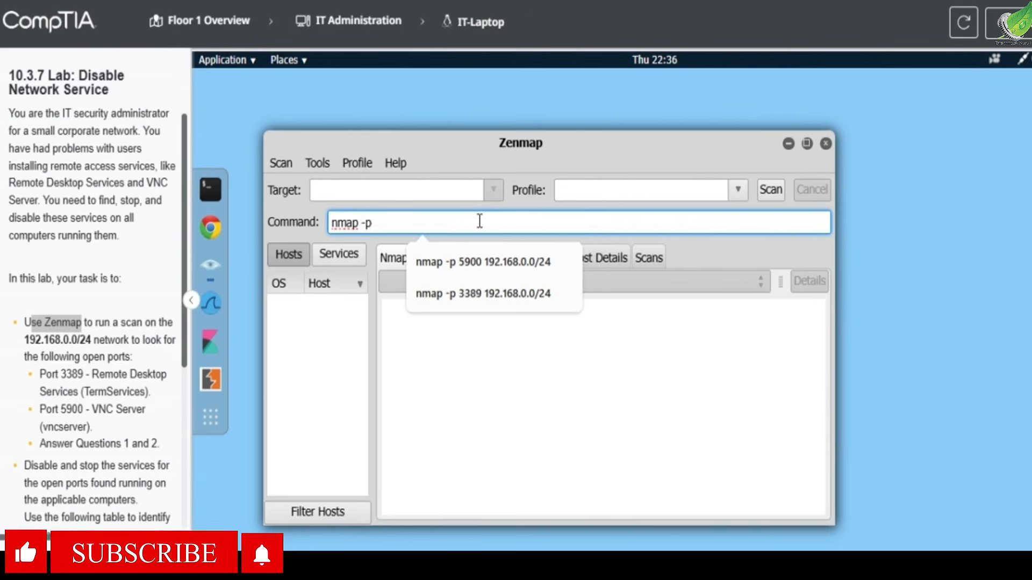
type(" 338")
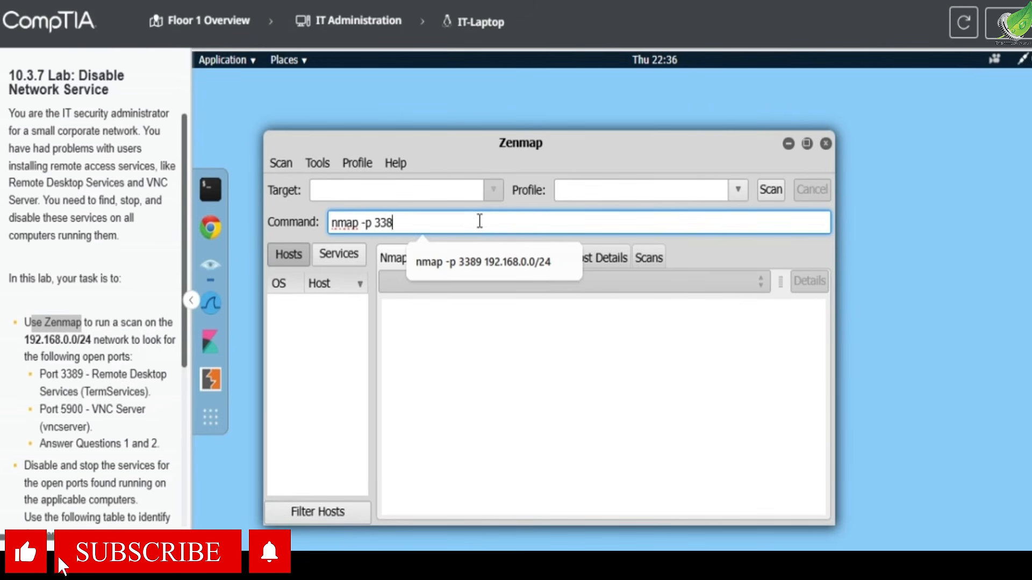
type("9 192.168")
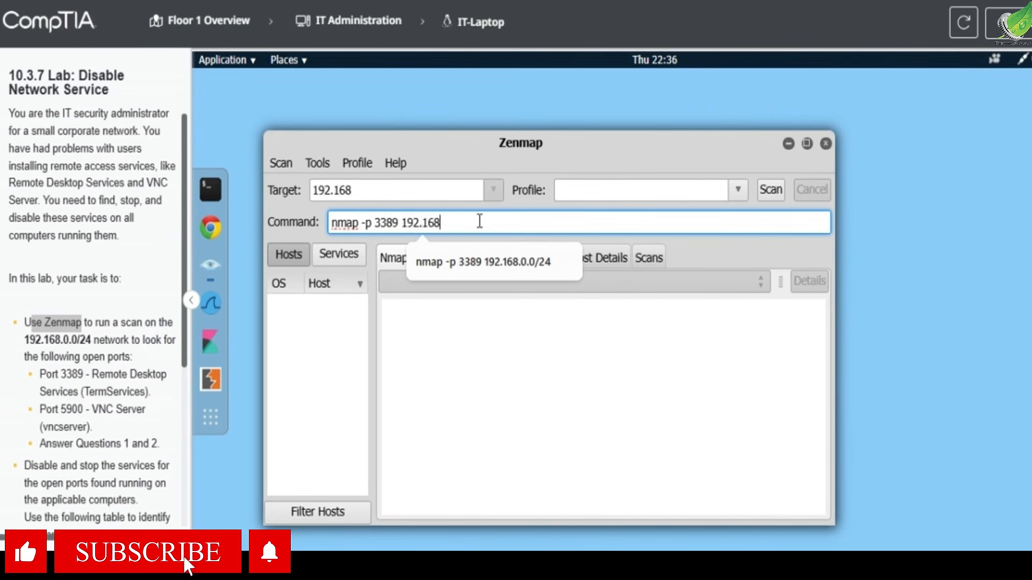
type(".0.0/24")
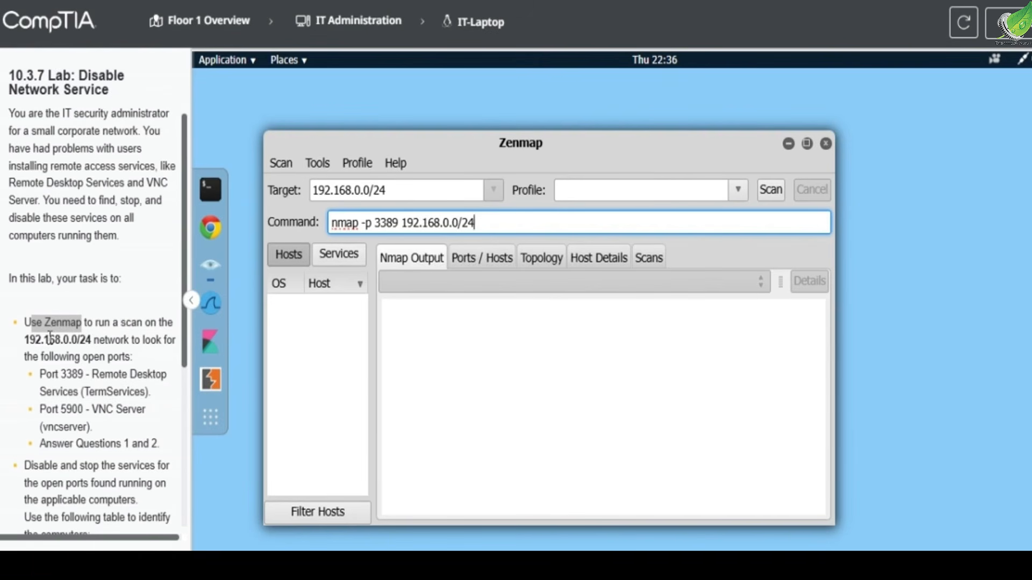
left_click_drag(25, 339, 92, 340)
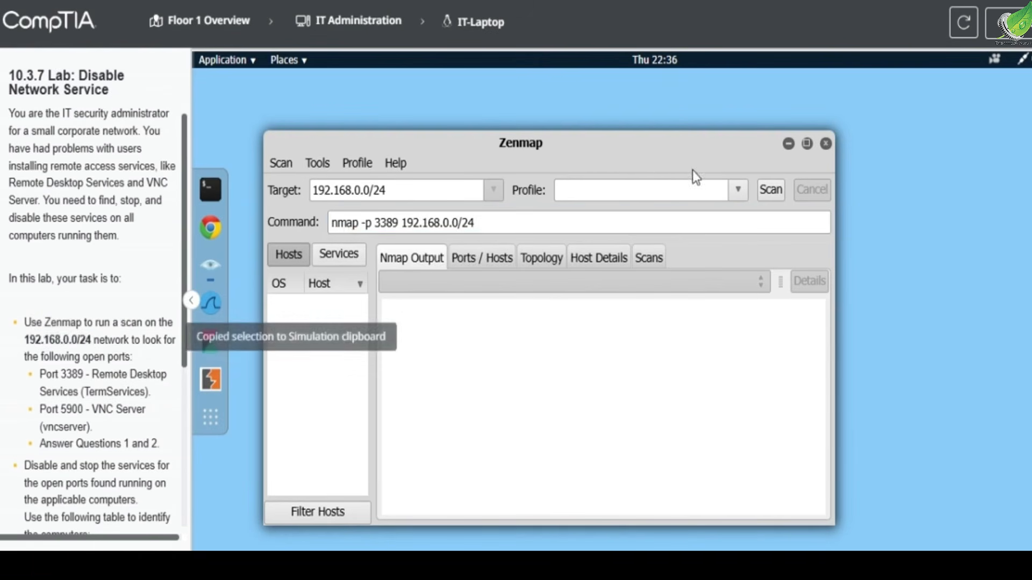
left_click(774, 191)
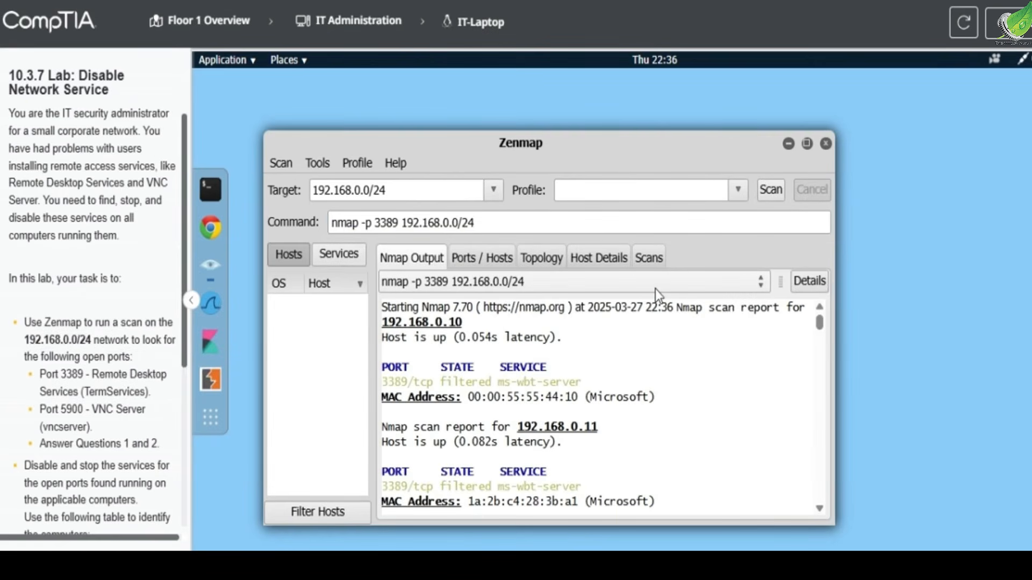
- Examine the port 3389 scan output for hosts with the port open and match their IP addresses to the computer table
scroll(394, 401, "down", 10)
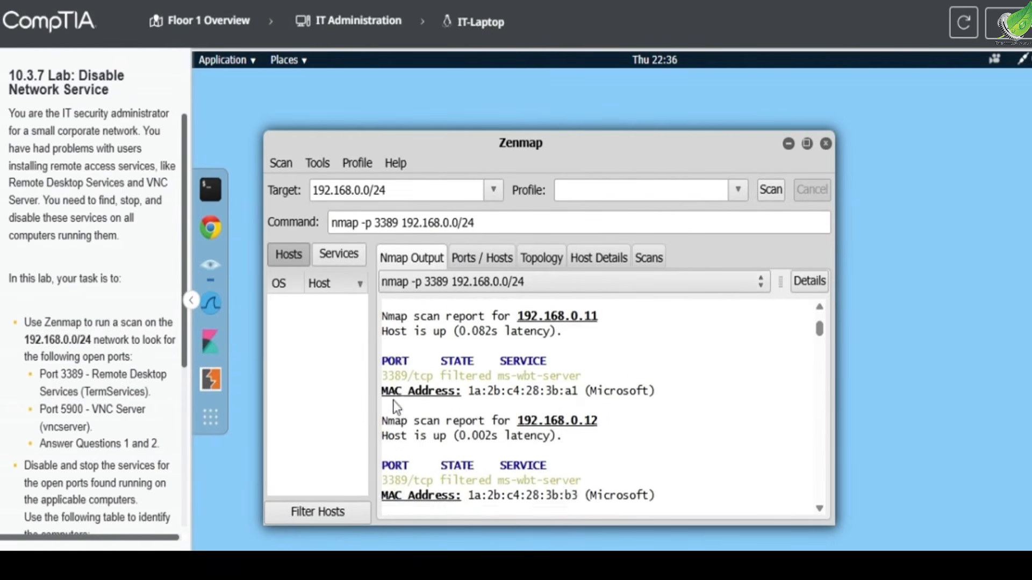
scroll(395, 405, "down", 12)
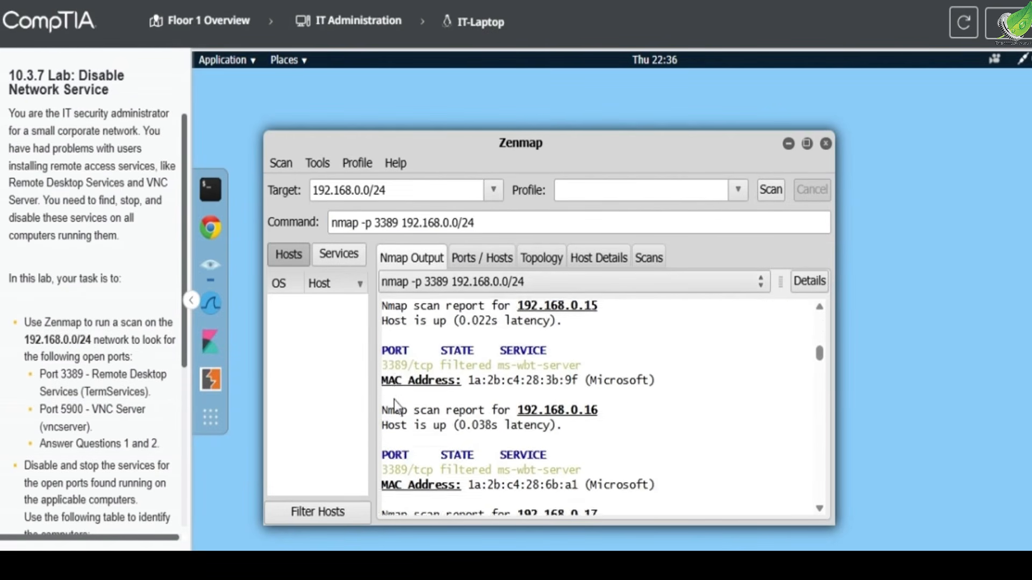
scroll(394, 404, "down", 8)
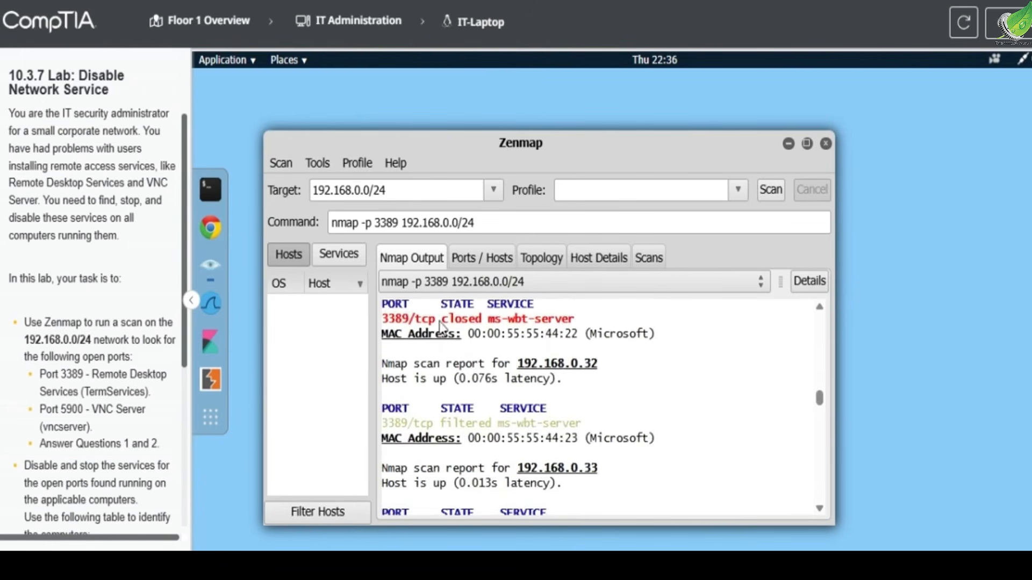
scroll(464, 339, "down", 4)
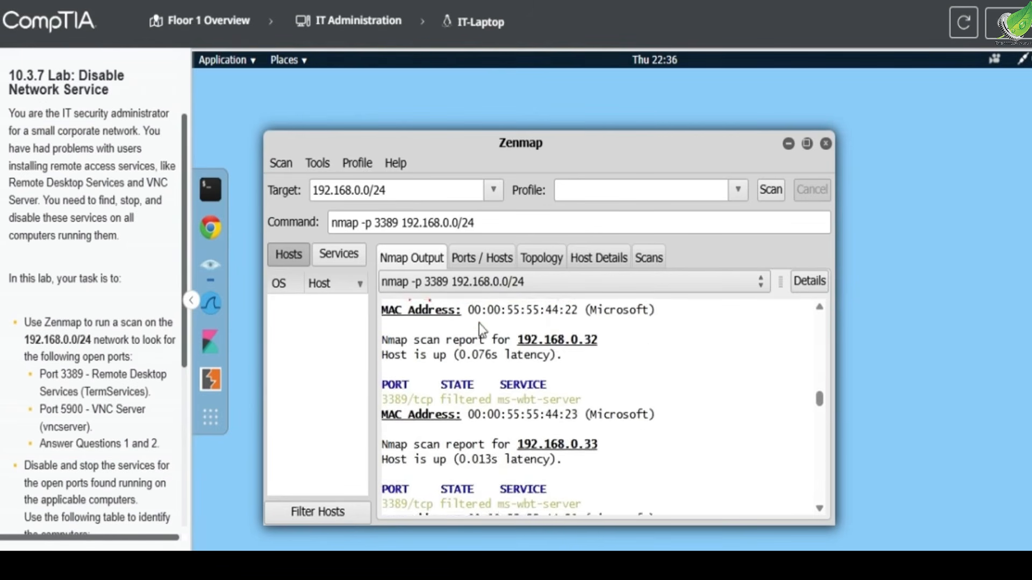
scroll(428, 447, "down", 3)
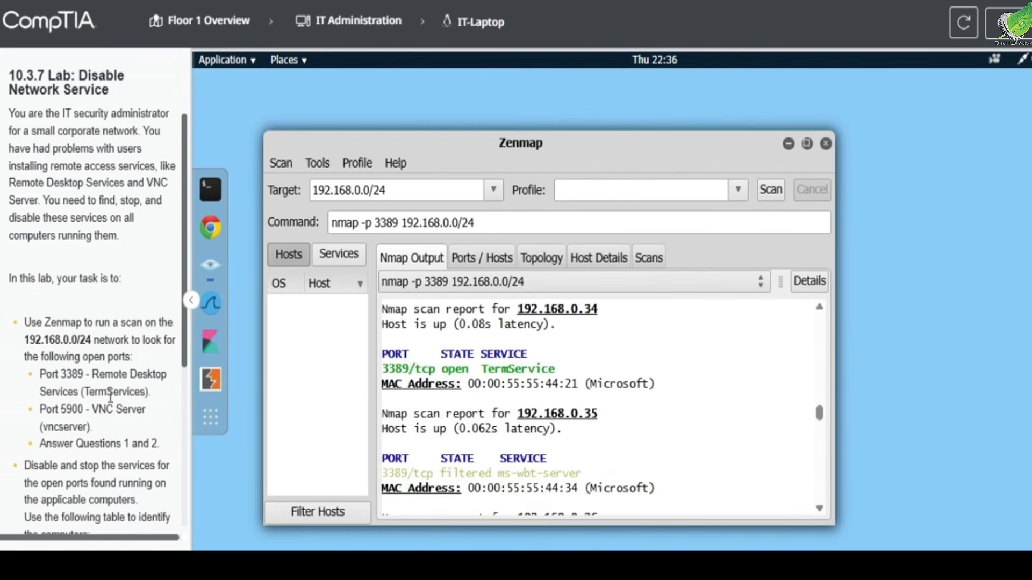
scroll(108, 403, "down", 5)
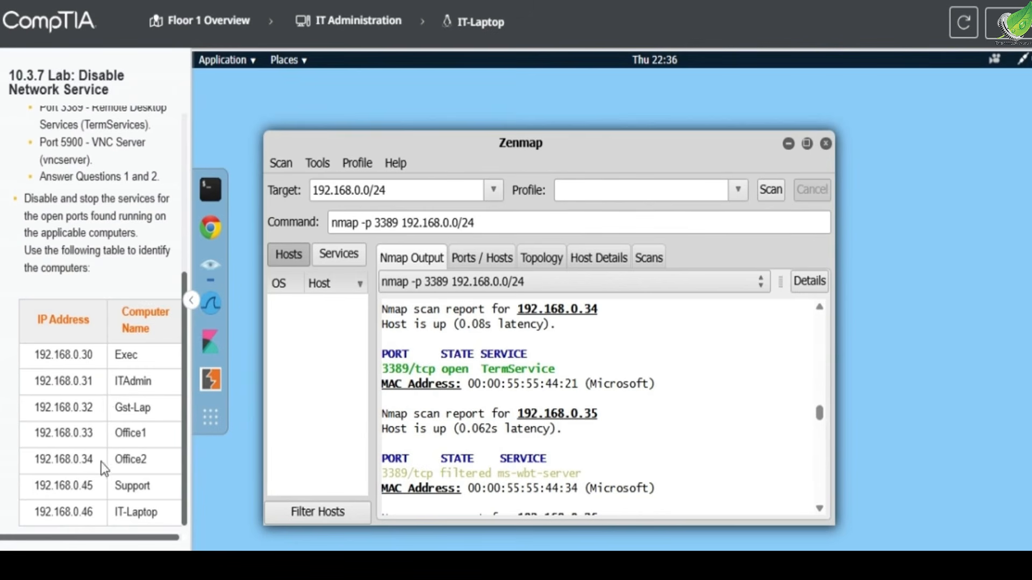
left_click_drag(65, 463, 92, 461)
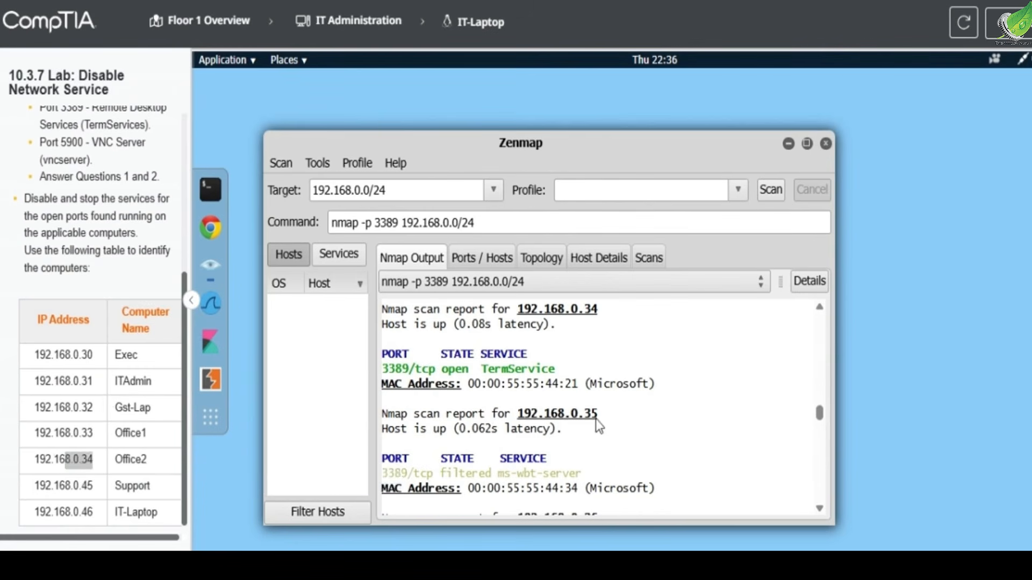
scroll(595, 418, "down", 10)
scroll(595, 419, "down", 2)
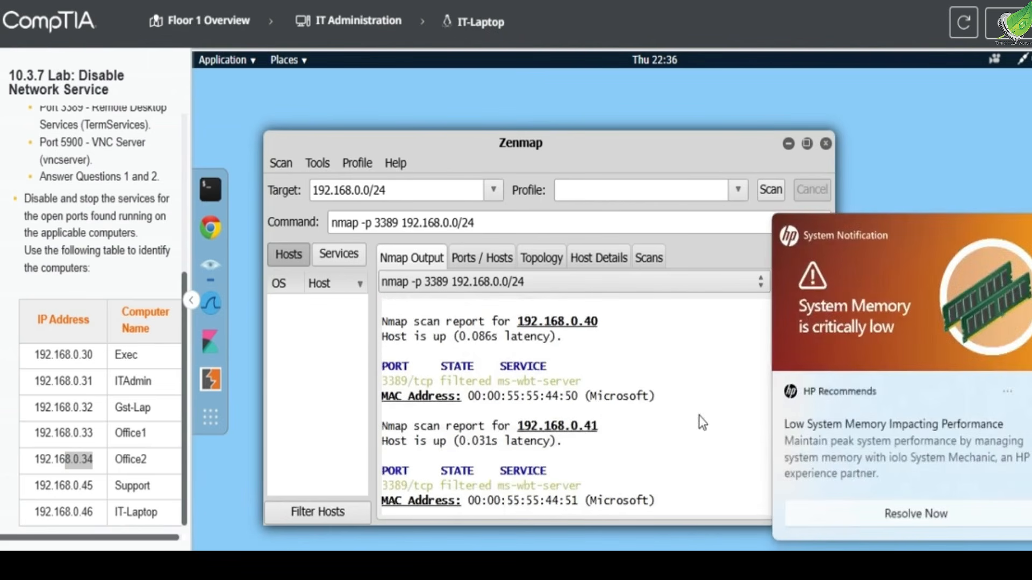
scroll(484, 398, "down", 15)
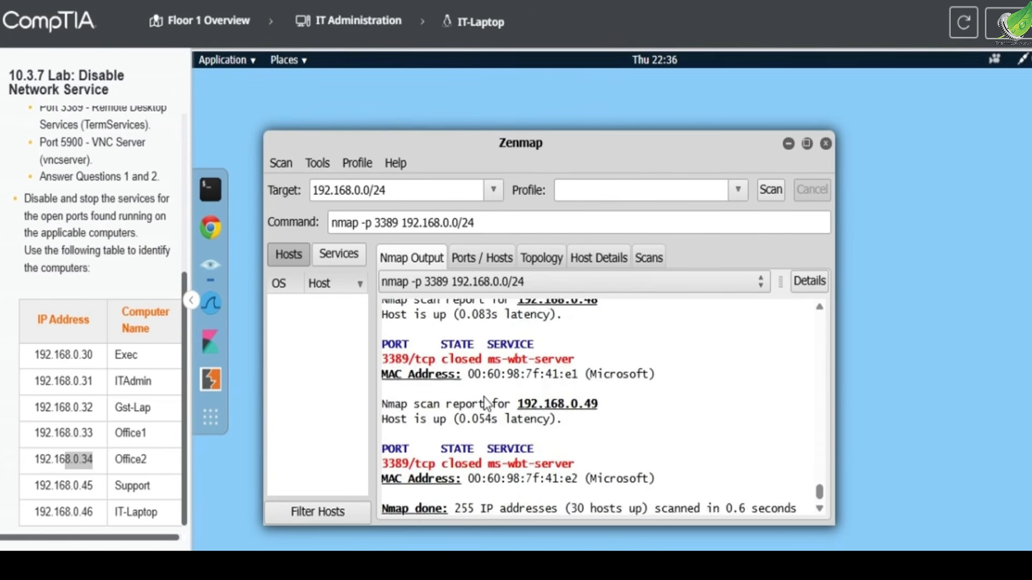
scroll(484, 398, "up", 4)
scroll(484, 397, "down", 4)
scroll(484, 396, "up", 20)
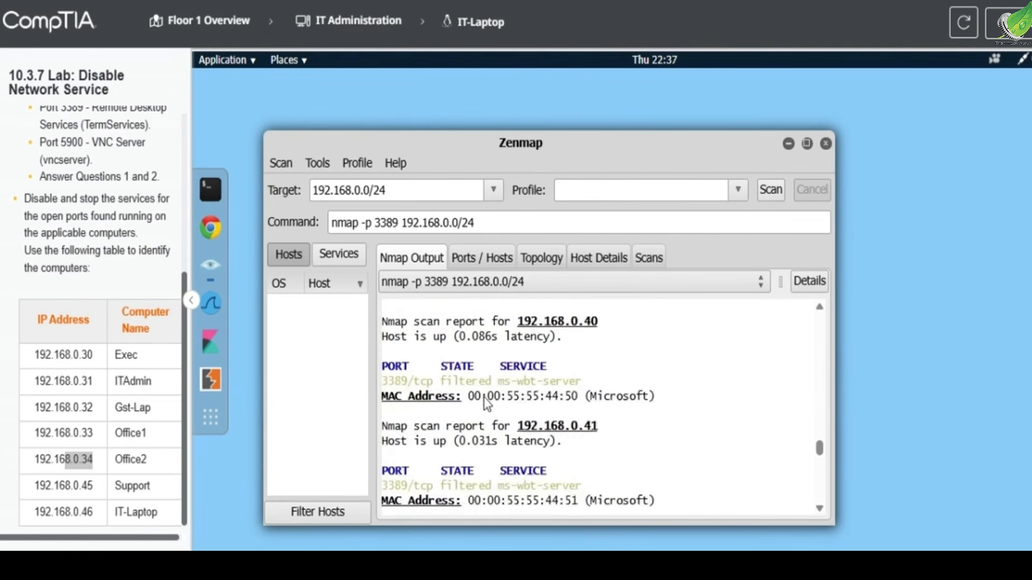
scroll(484, 398, "up", 3)
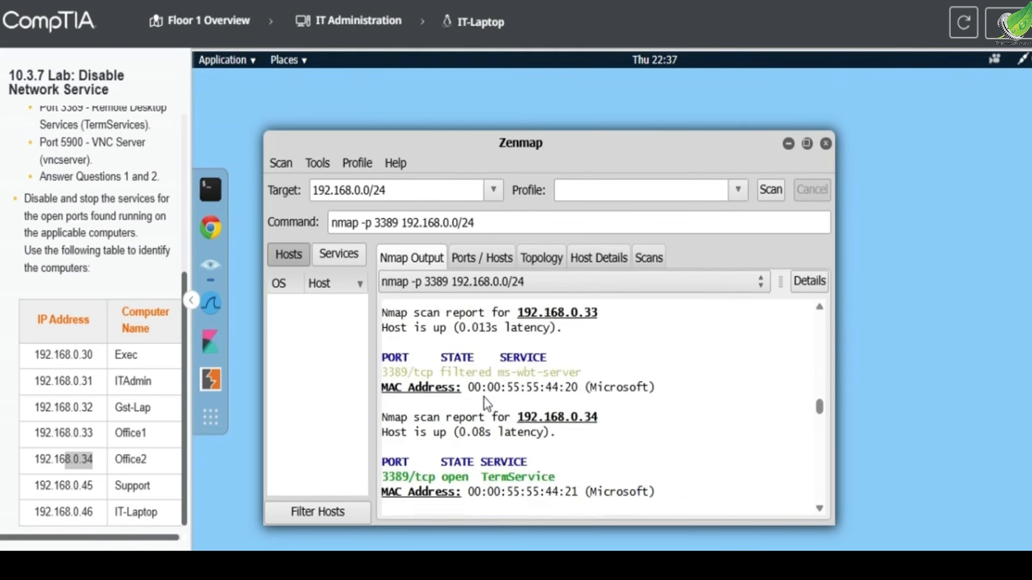
- Answer lab question 1 on open port 3389 with Office2 and put the questions away
left_click(1007, 21)
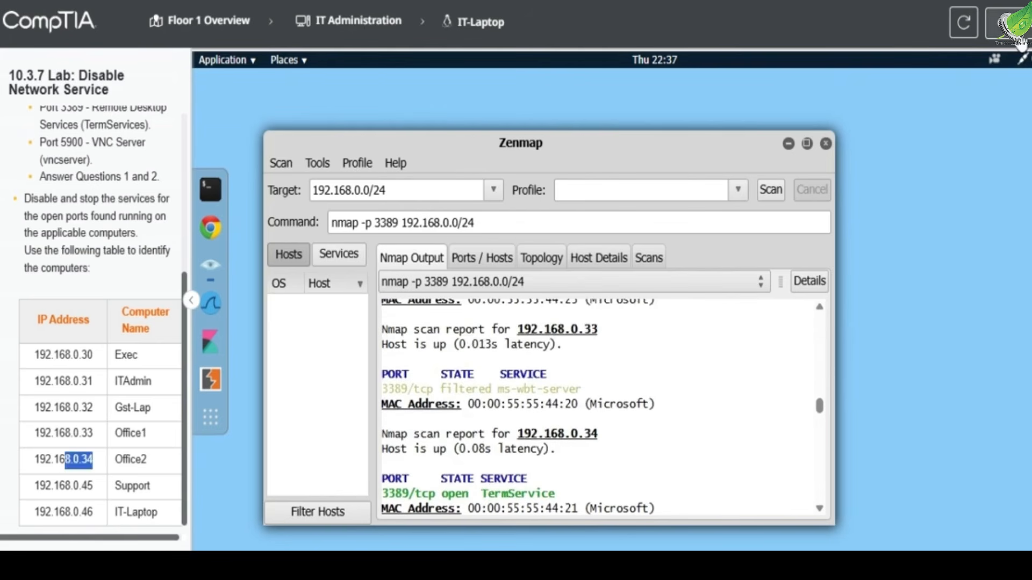
left_click(722, 231)
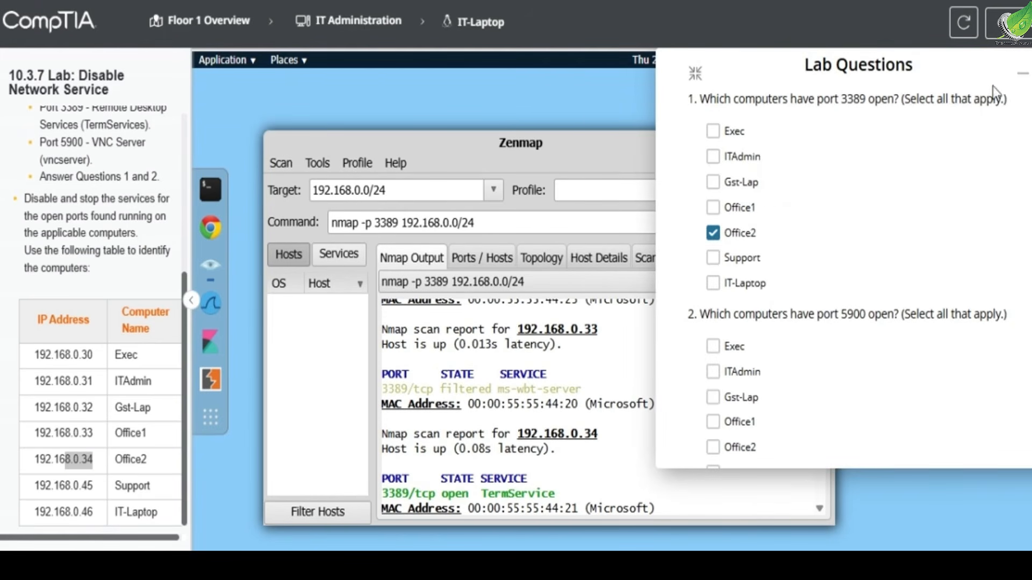
left_click(1023, 74)
- Change the scanned port to 5900 and run nmap -p 5900 192.168.0.0/24
left_click(401, 221)
key("BackSpace")
key("BackSpace")
key("BackSpace")
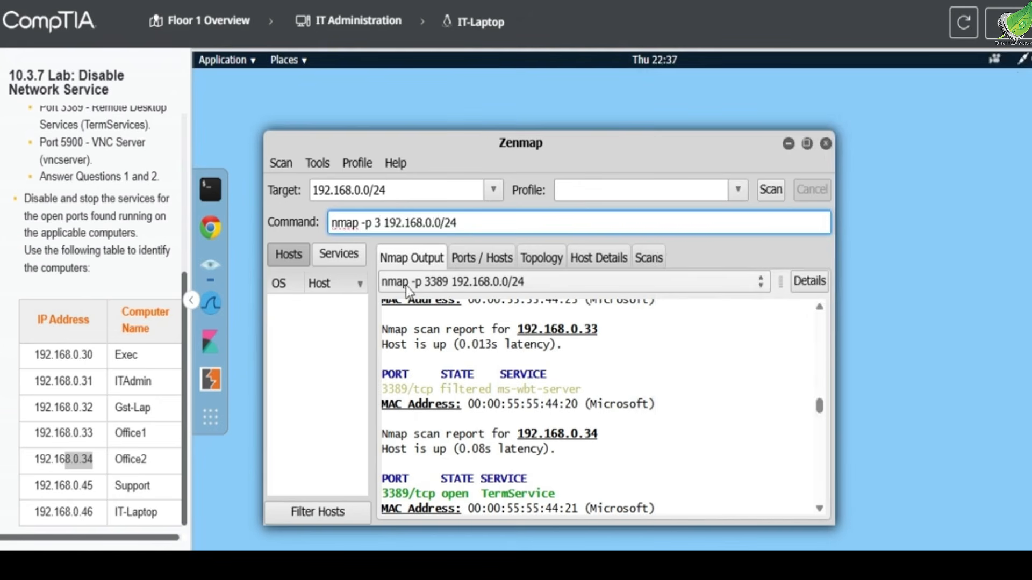
key("BackSpace")
type("5900")
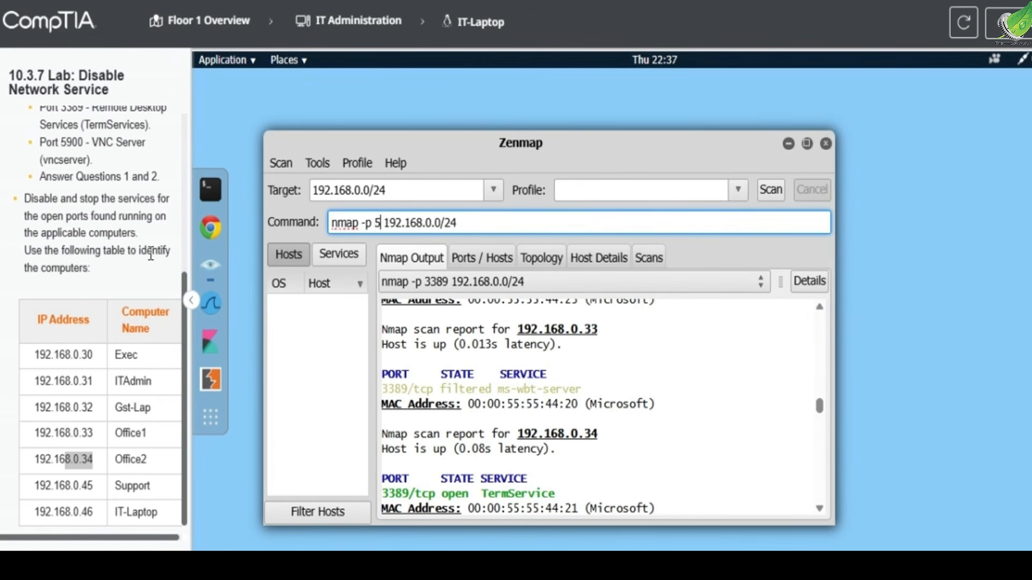
key("Return")
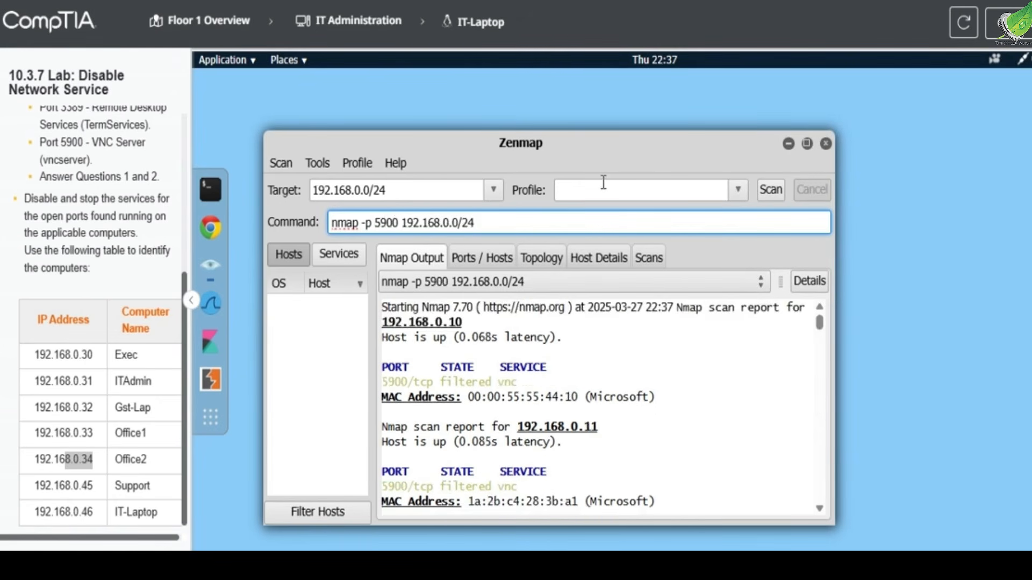
left_click(770, 192)
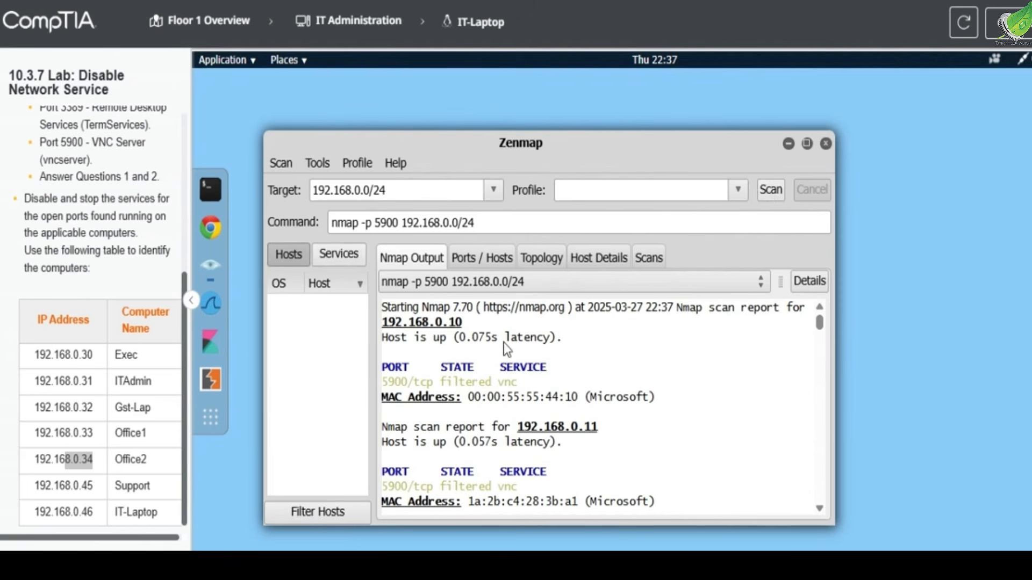
- Check the port 5900 scan output against the computer table, answer lab question 2 with ITAdmin, and put the questions away
scroll(507, 349, "down", 6)
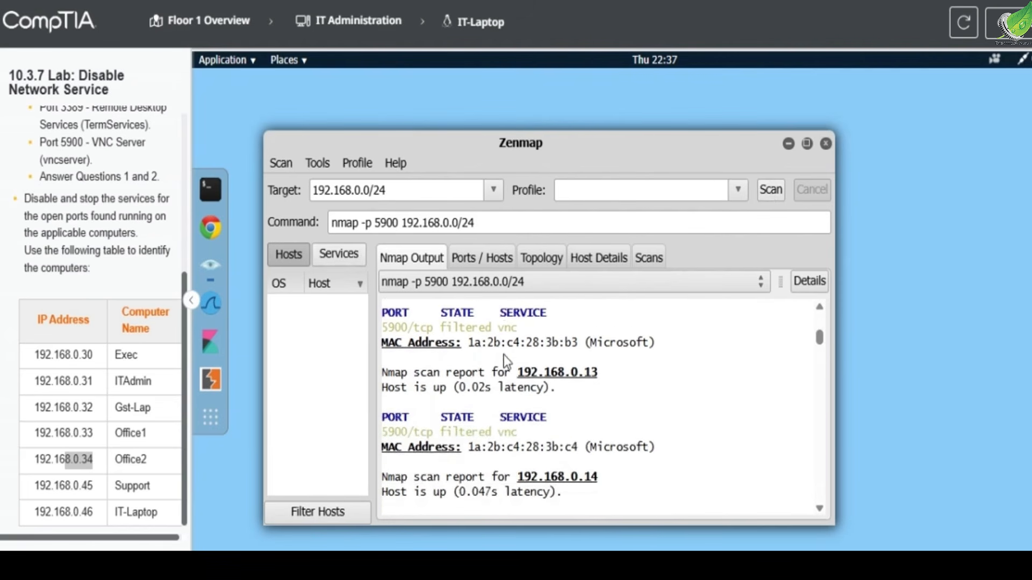
scroll(507, 358, "down", 15)
scroll(507, 361, "down", 15)
scroll(507, 361, "up", 4)
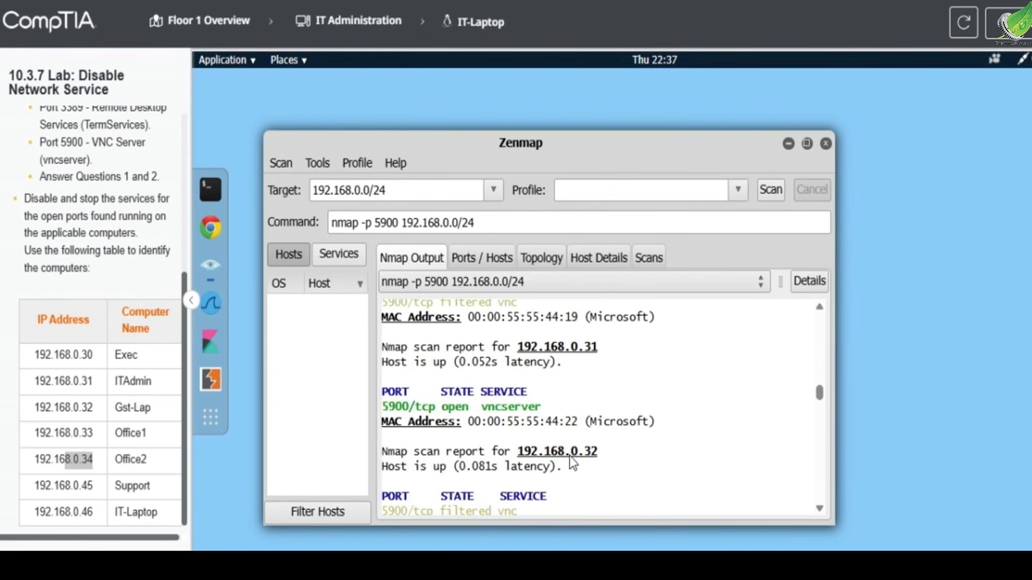
left_click_drag(65, 381, 151, 383)
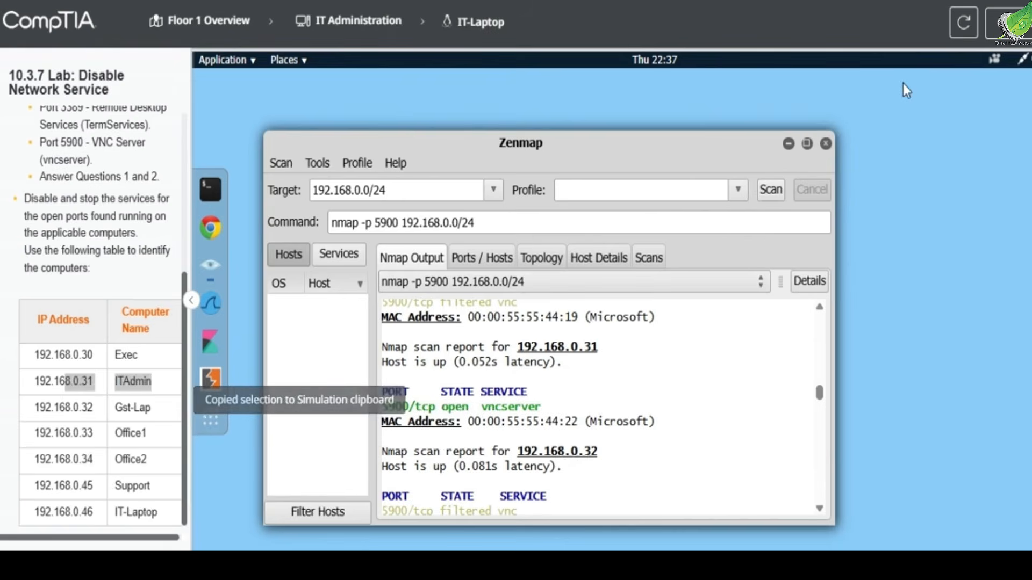
left_click(1007, 23)
scroll(720, 290, "down", 2)
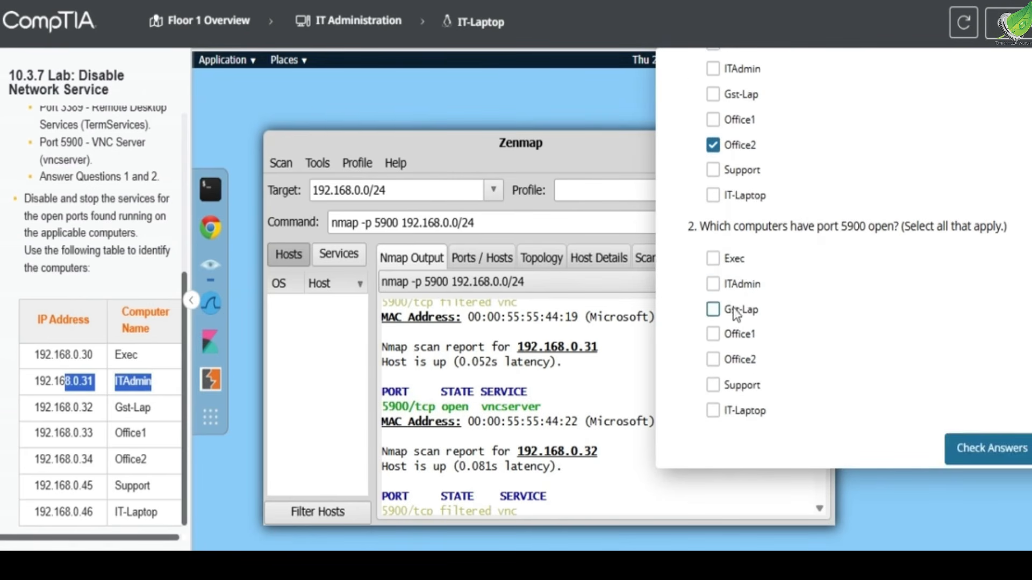
left_click(747, 279)
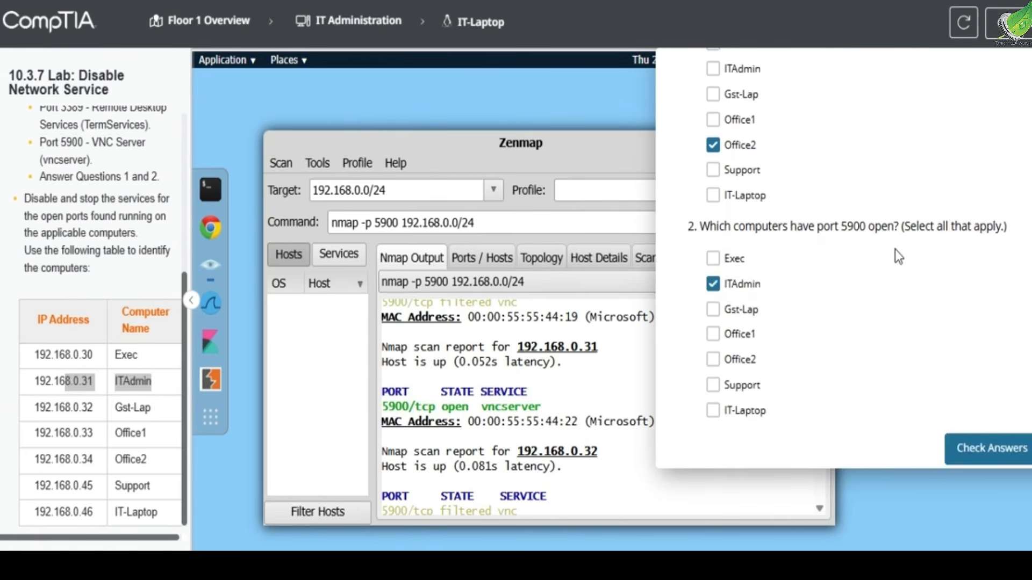
scroll(895, 250, "up", 2)
left_click(1015, 75)
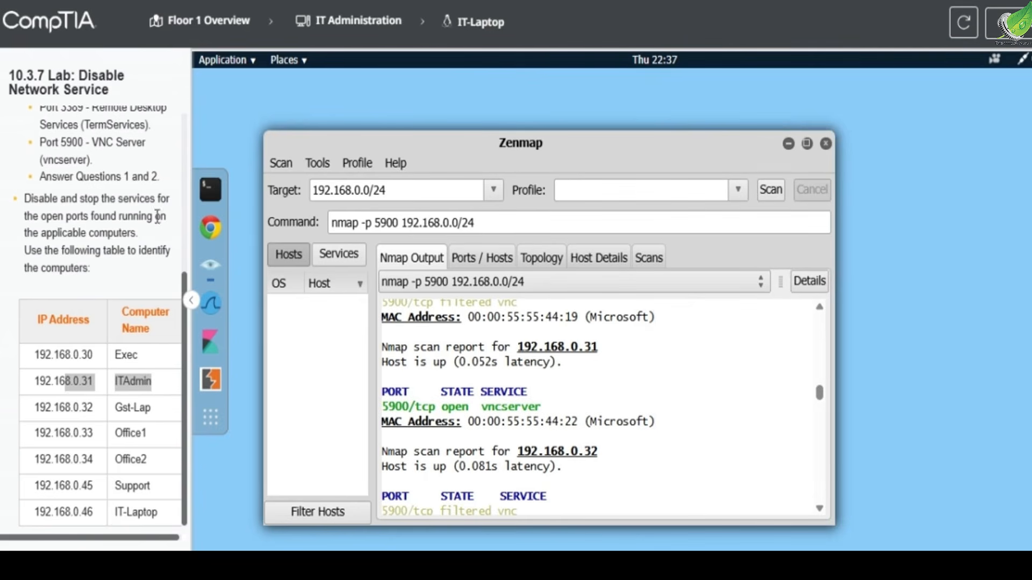
- Read the lab instruction about disabling and stopping the services for the open ports on the applicable computers
scroll(81, 289, "up", 2)
left_click_drag(25, 288, 157, 287)
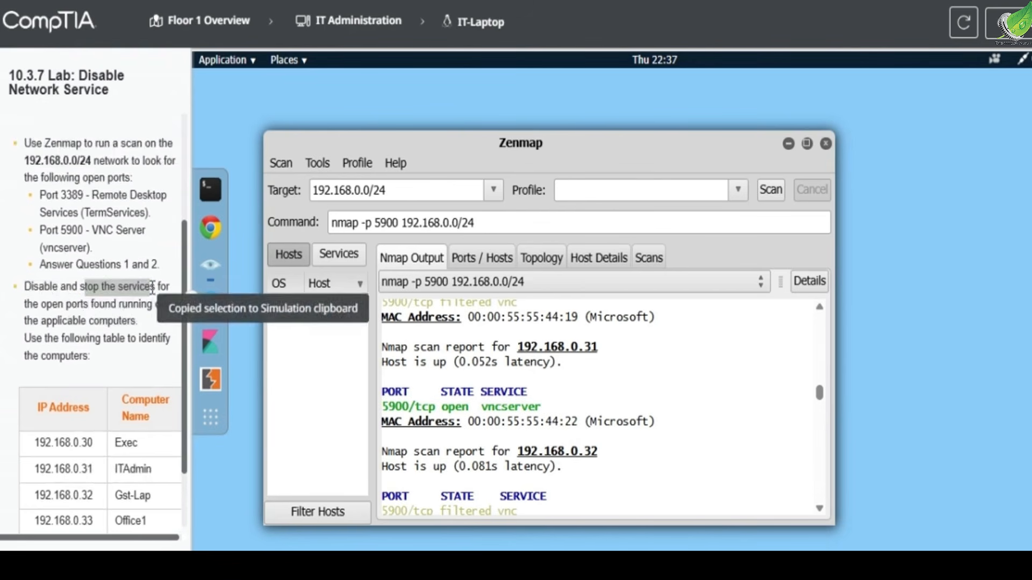
left_click_drag(33, 305, 158, 304)
left_click_drag(42, 323, 140, 345)
left_click_drag(38, 356, 89, 357)
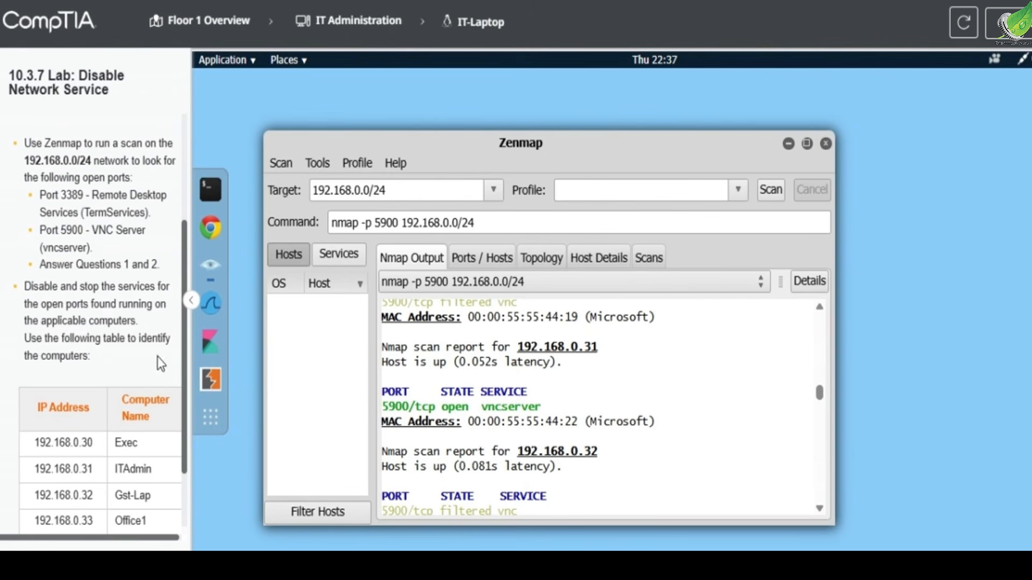
- Switch to the ITAdmin computer and open the Services list in a maximized Computer Management window
left_click(333, 40)
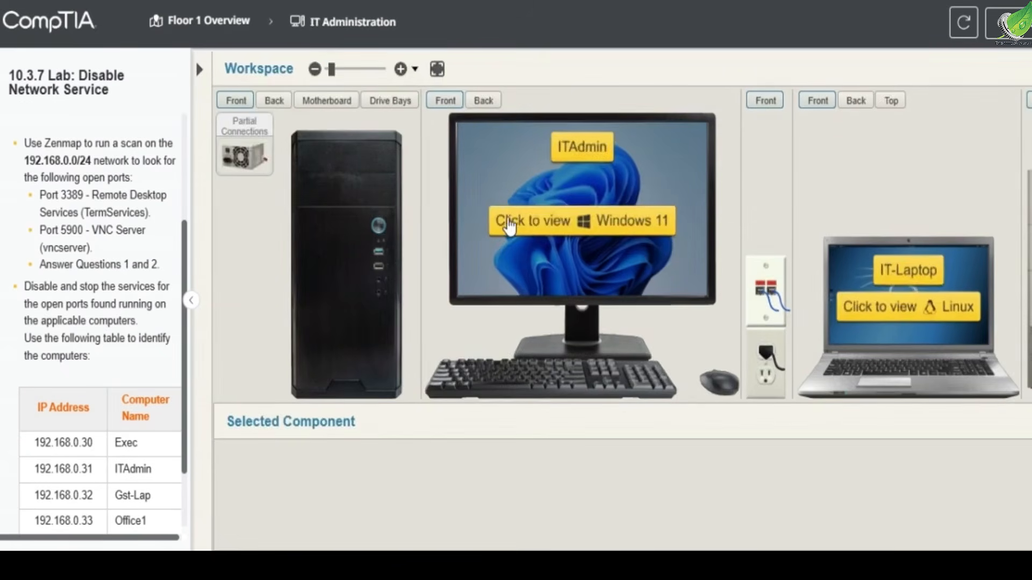
left_click(513, 223)
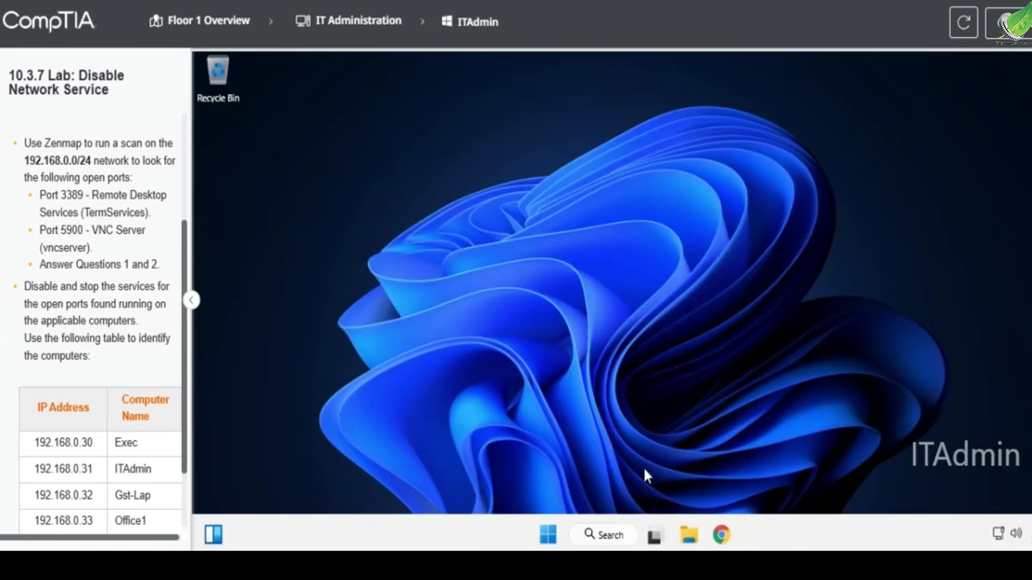
right_click(543, 532)
left_click(543, 260)
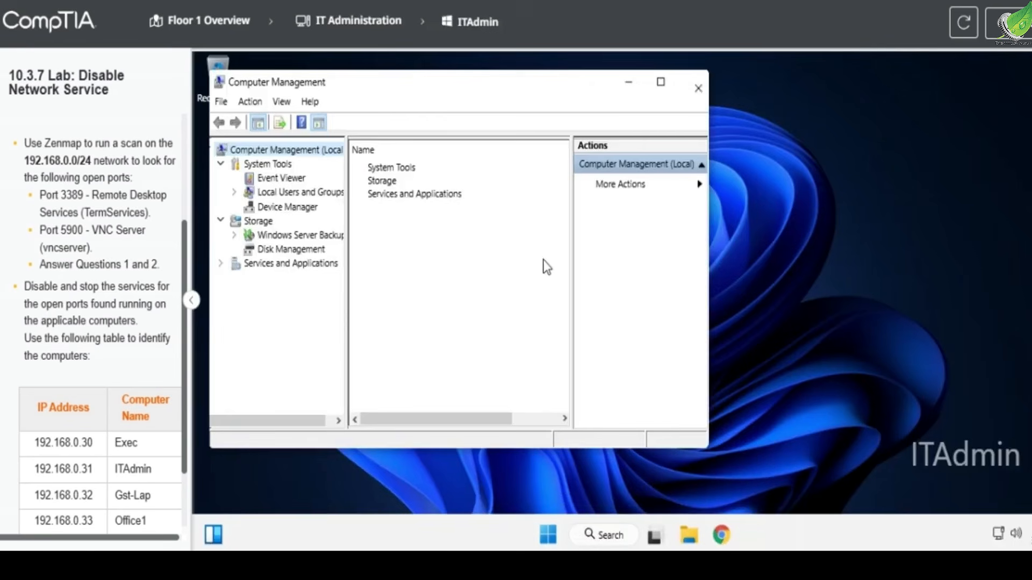
left_click(270, 265)
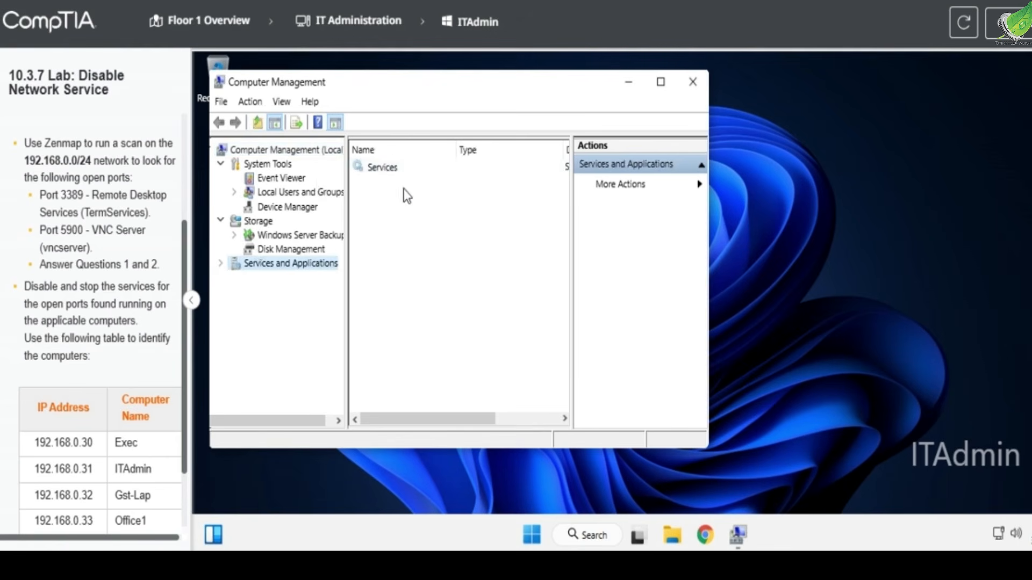
double_click(384, 170)
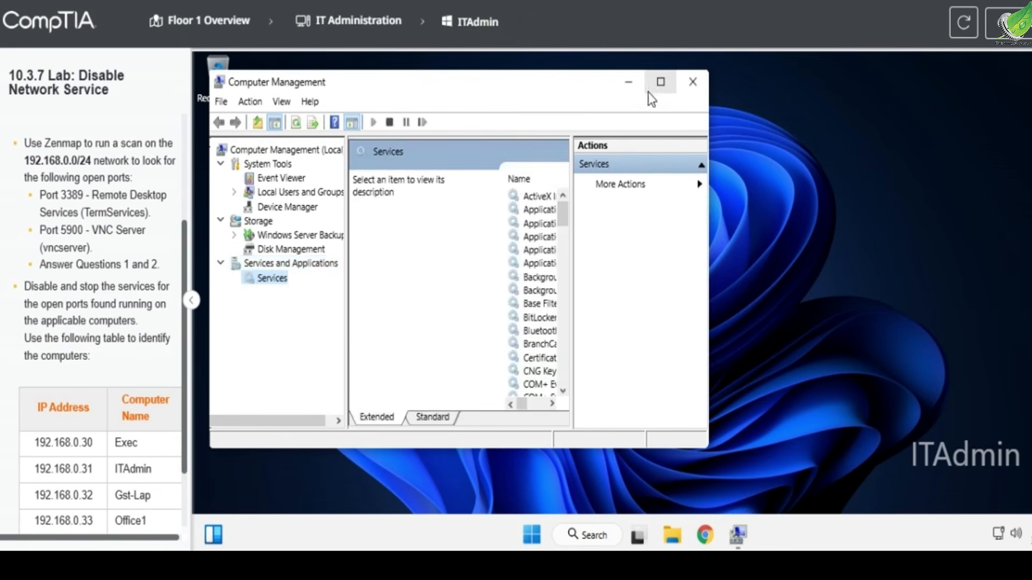
left_click(660, 82)
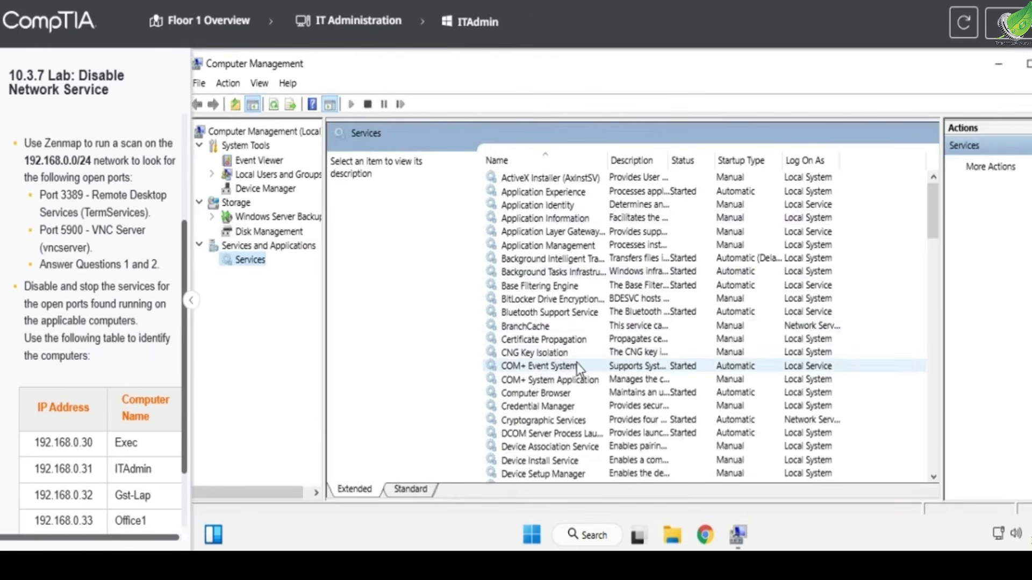
- Find the VNC Server service in ITAdmin's Services list and open its properties
scroll(576, 362, "down", 20)
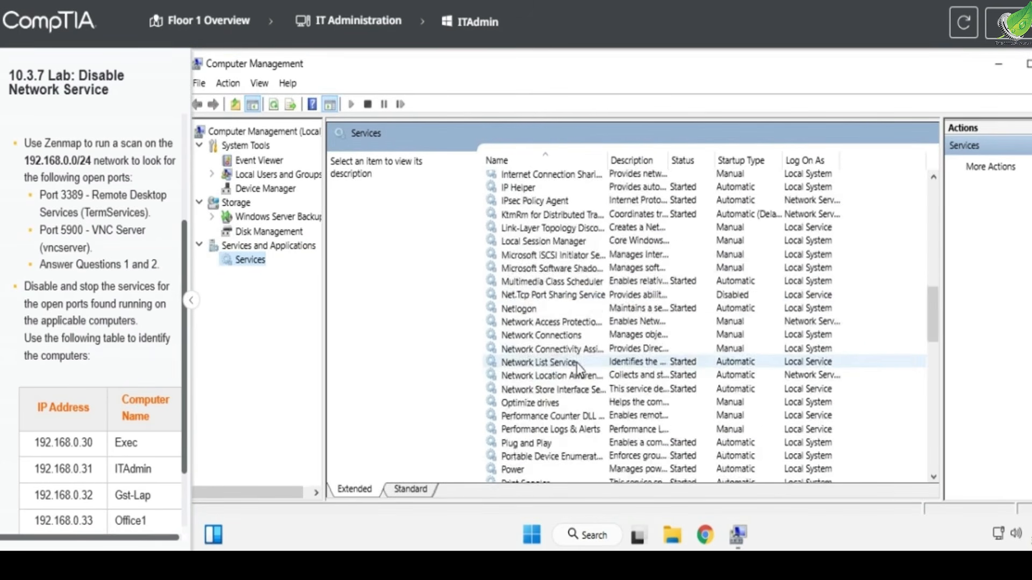
scroll(576, 362, "down", 20)
scroll(576, 362, "down", 1)
scroll(576, 363, "up", 7)
scroll(576, 363, "down", 6)
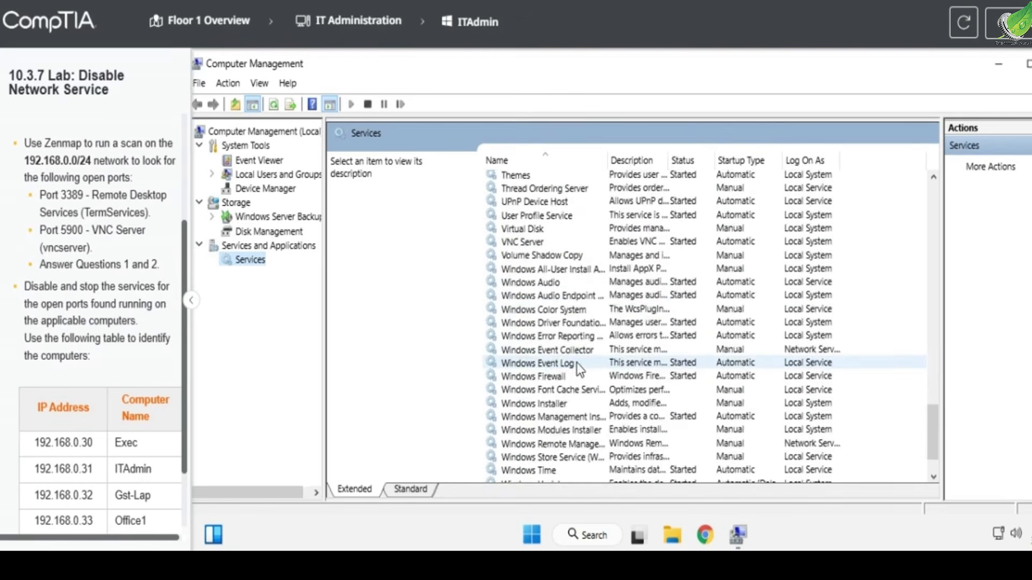
scroll(576, 363, "up", 2)
left_click(503, 304)
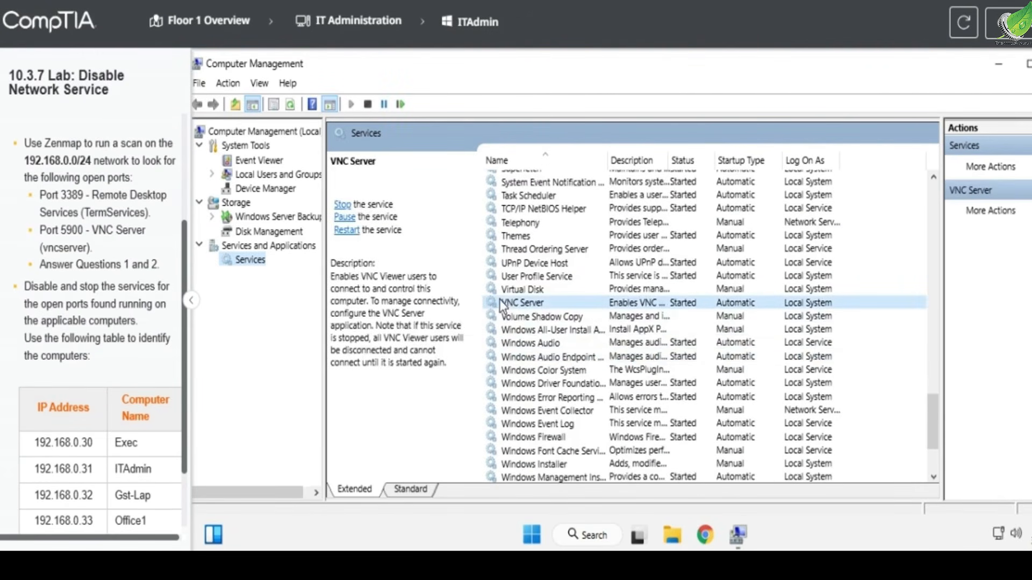
double_click(679, 301)
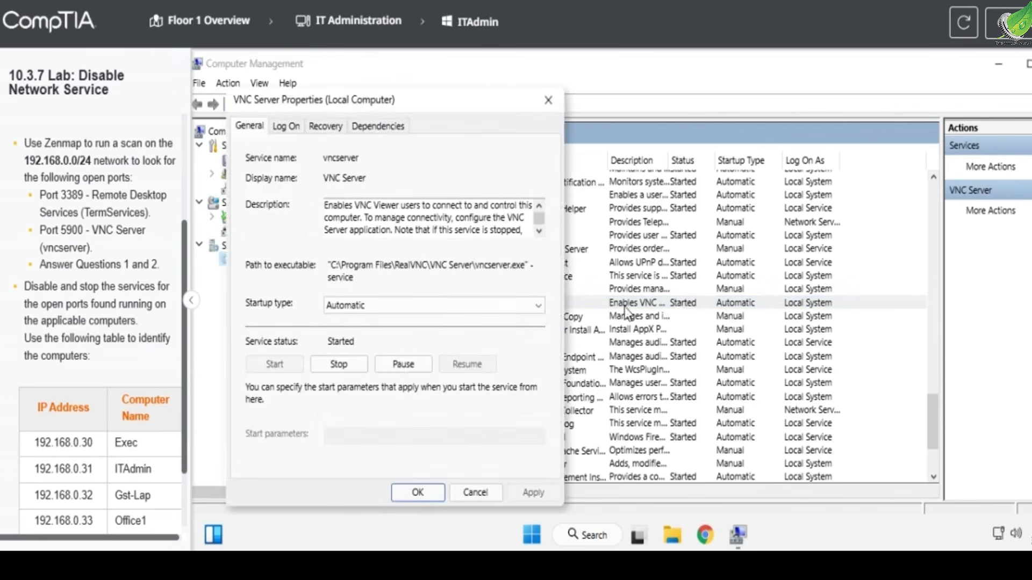
- Set the VNC Server startup type to Disabled, stop the service, and apply the changes
left_click(424, 312)
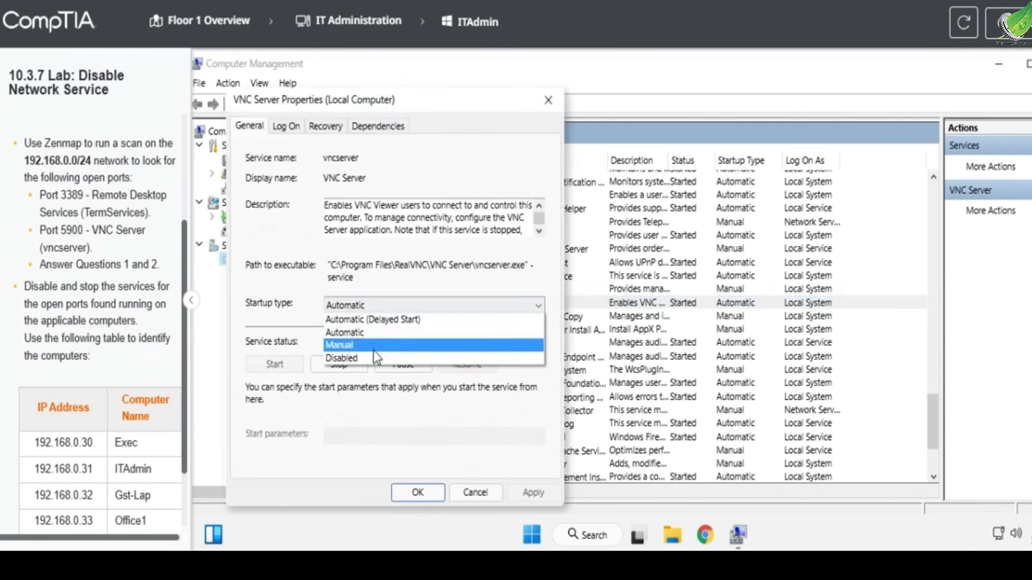
left_click(347, 356)
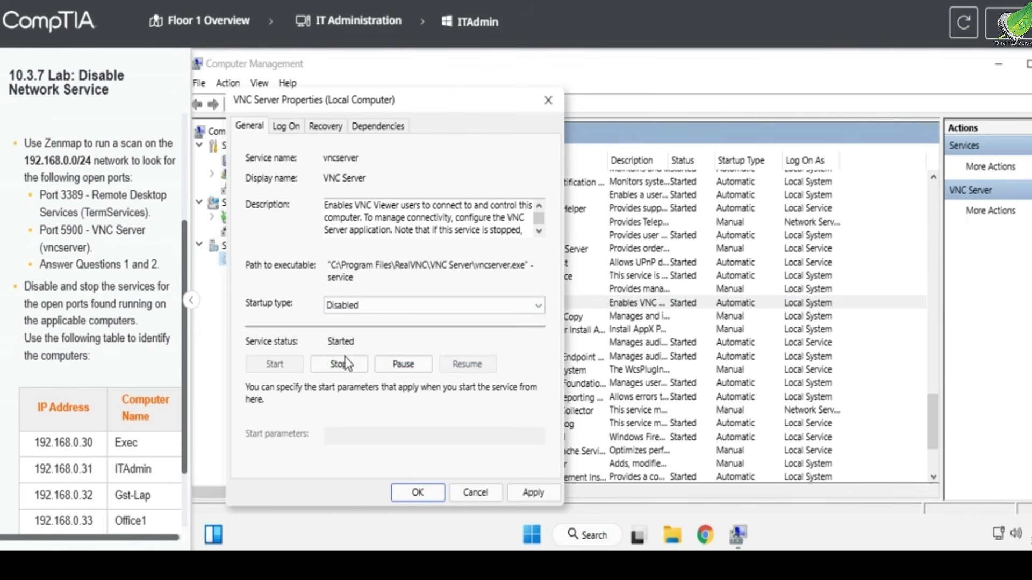
left_click(340, 365)
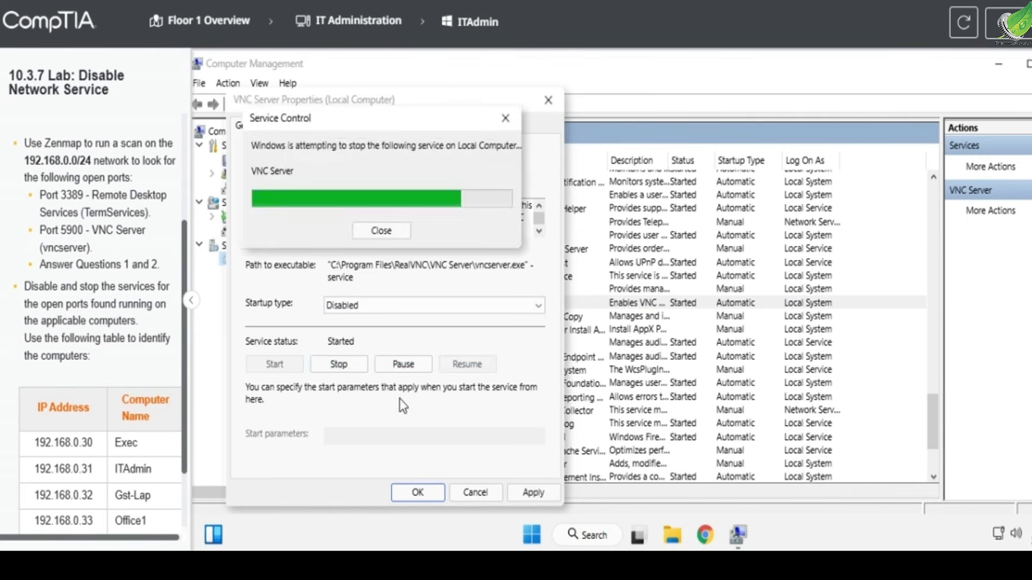
left_click(531, 484)
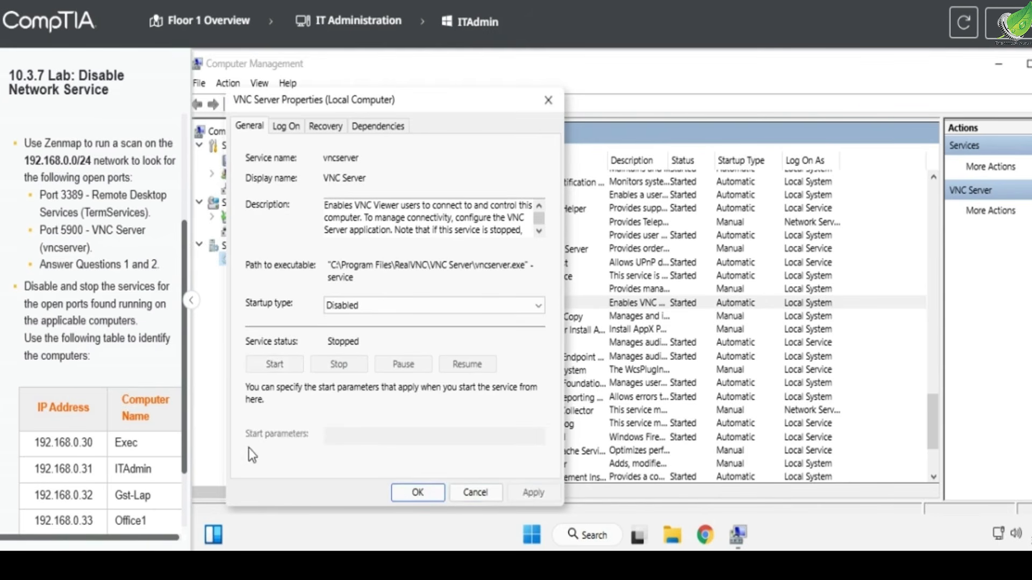
left_click(417, 490)
- Go to the Office2 computer through the floor overview and open Services in a maximized Computer Management window
left_click(245, 33)
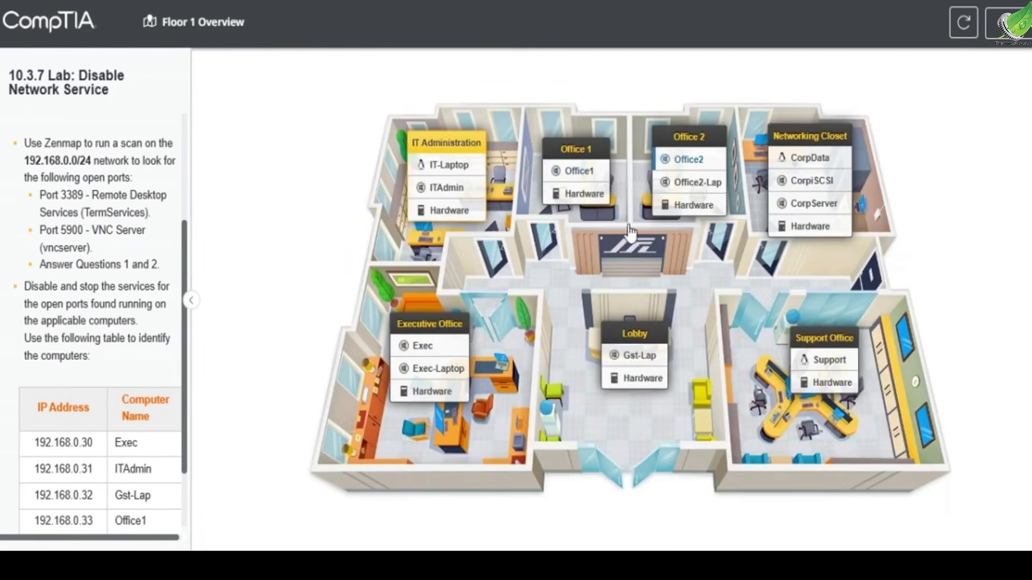
left_click(688, 159)
left_click(548, 534)
right_click(547, 534)
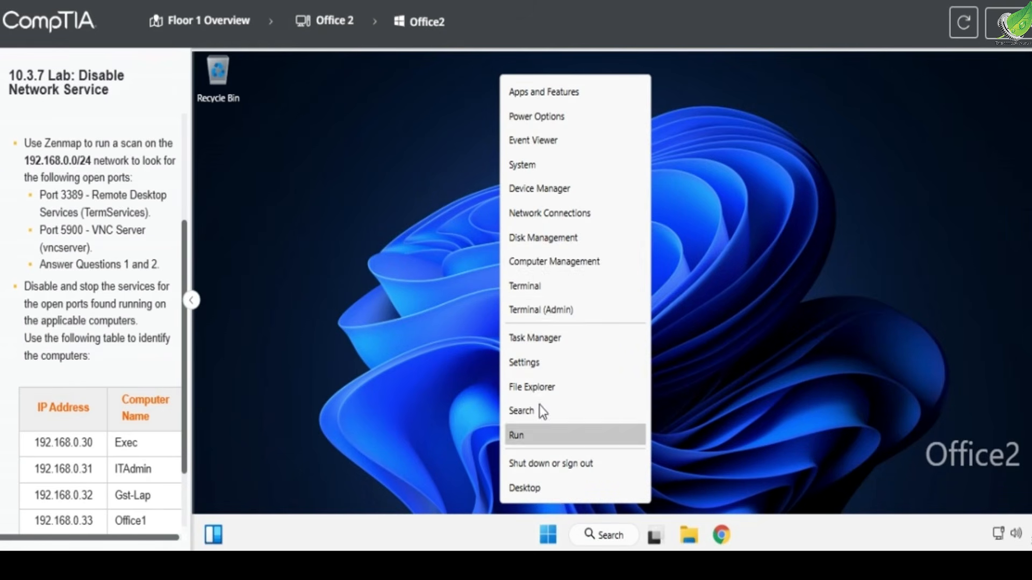
left_click(537, 262)
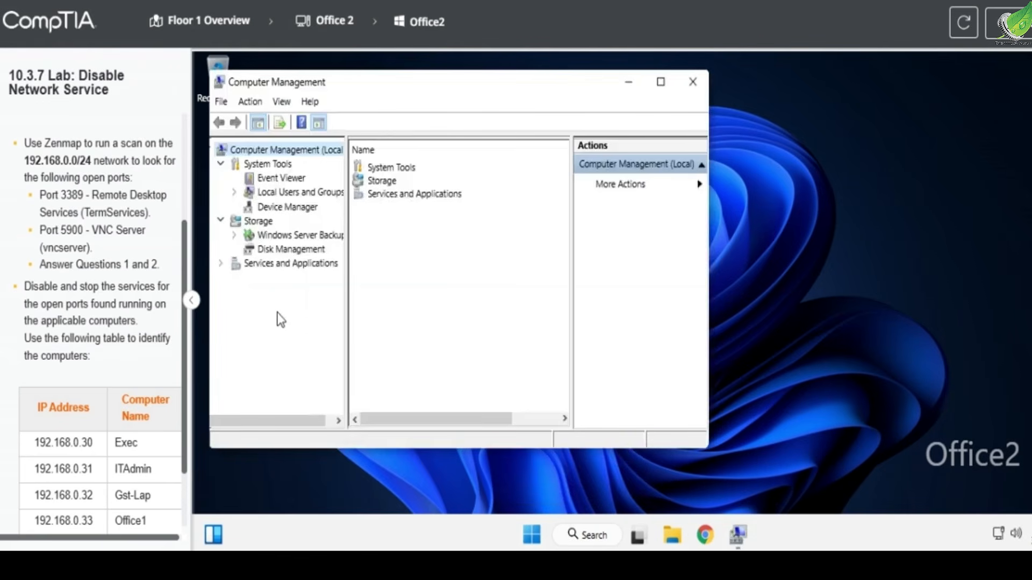
left_click(317, 267)
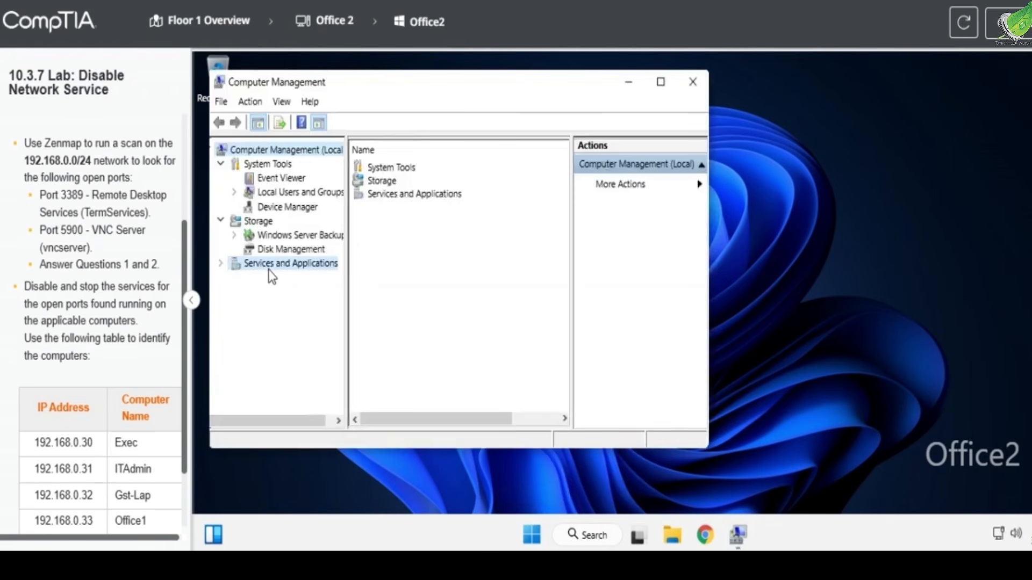
double_click(380, 167)
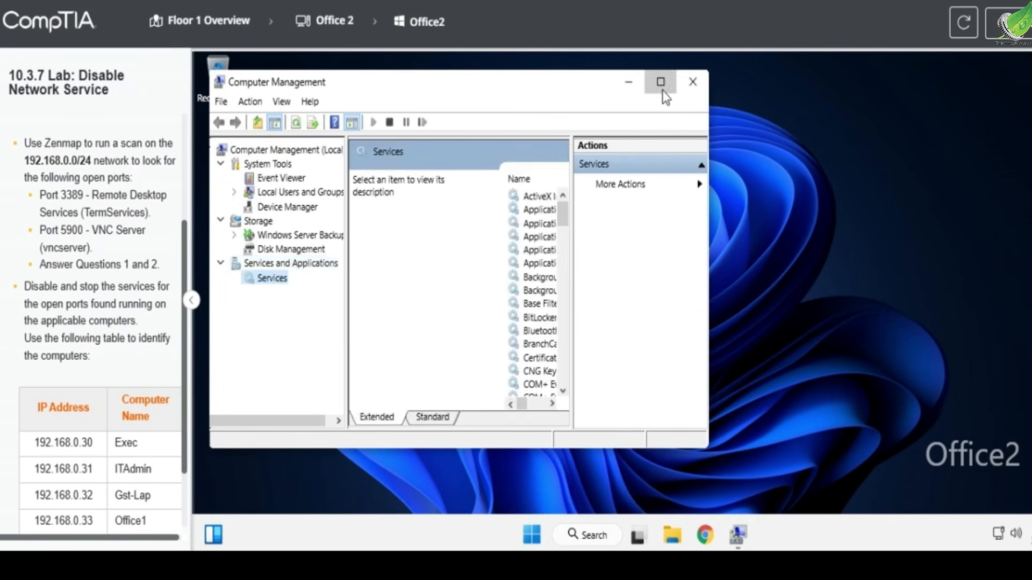
left_click(662, 90)
- Find the Remote Desktop Services entry in Office2's Services list and open its properties
scroll(590, 295, "down", 15)
scroll(589, 296, "down", 14)
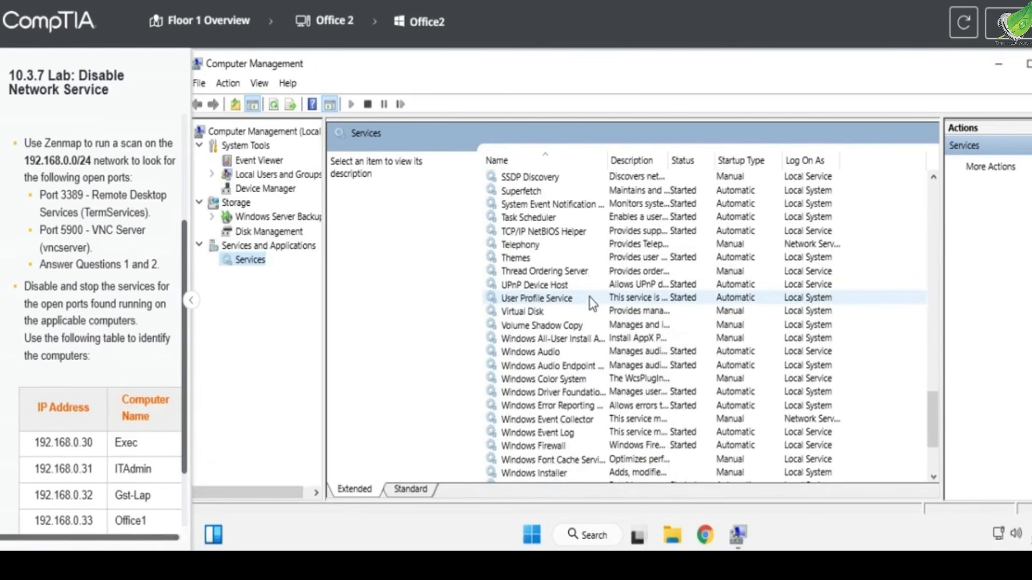
scroll(548, 328, "up", 3)
scroll(548, 328, "up", 3)
scroll(548, 328, "up", 2)
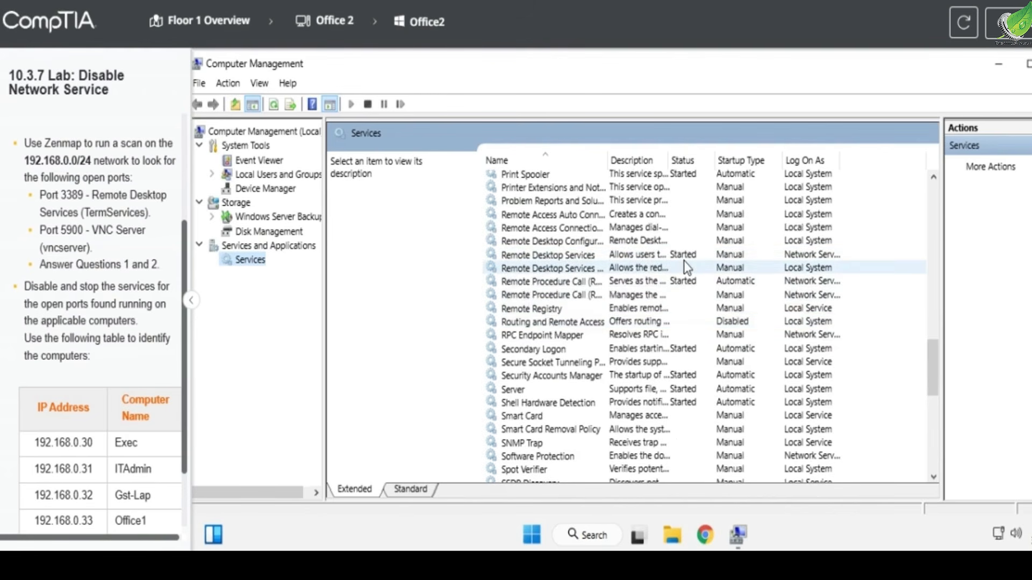
double_click(659, 256)
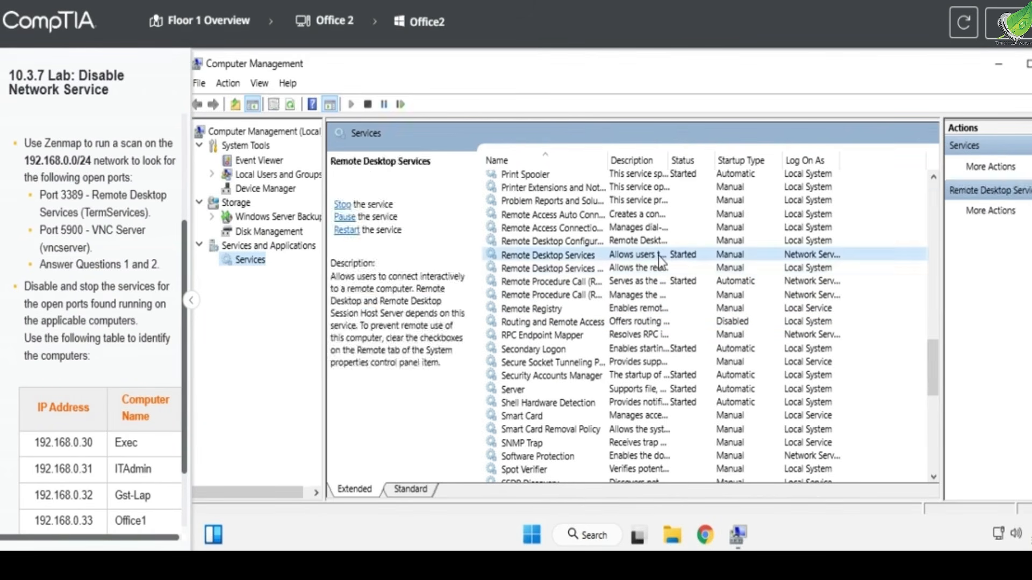
- Set the Remote Desktop Services startup type to Disabled, stop the service, and apply the changes
left_click(401, 299)
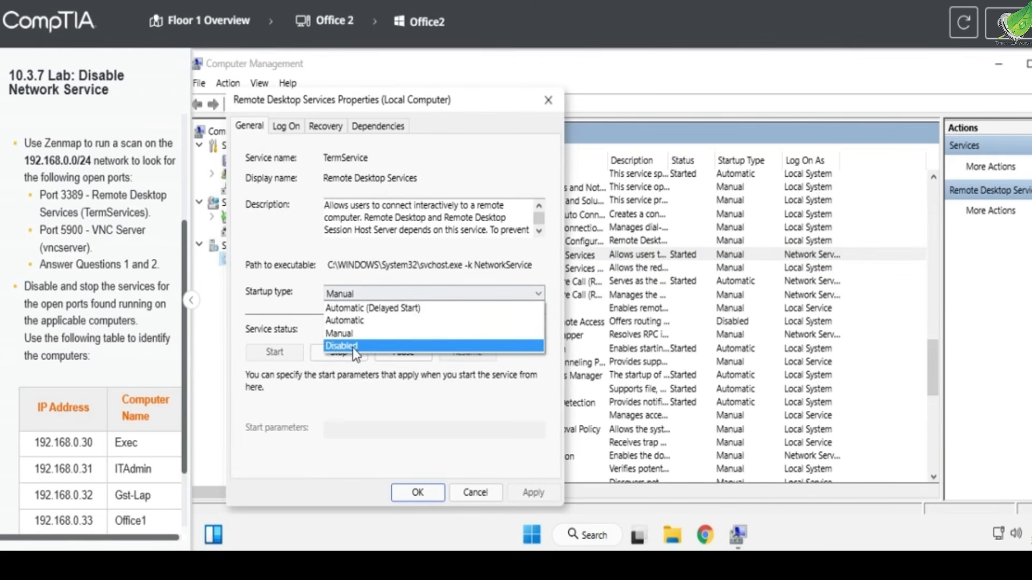
left_click(352, 347)
left_click(332, 357)
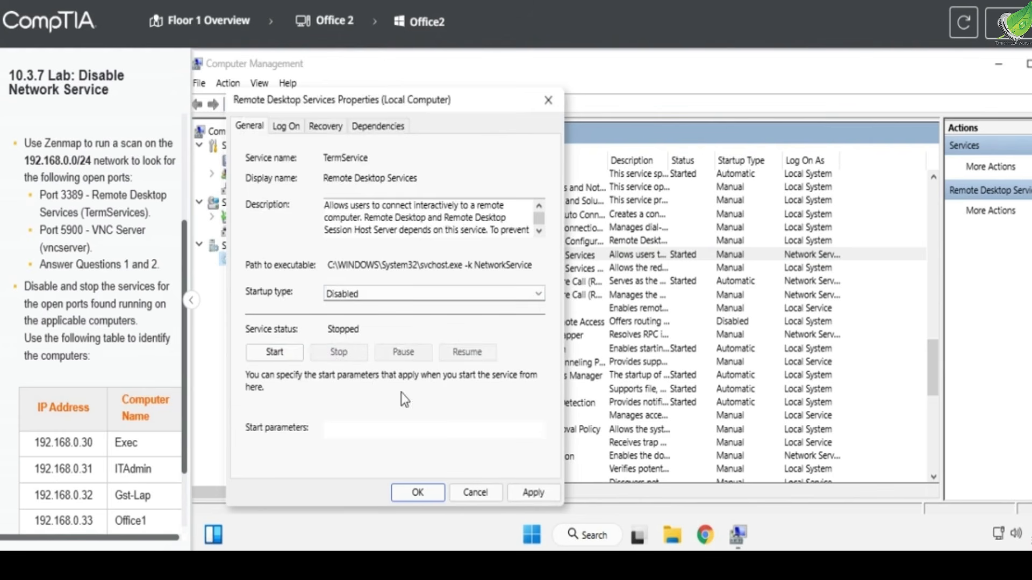
left_click(524, 492)
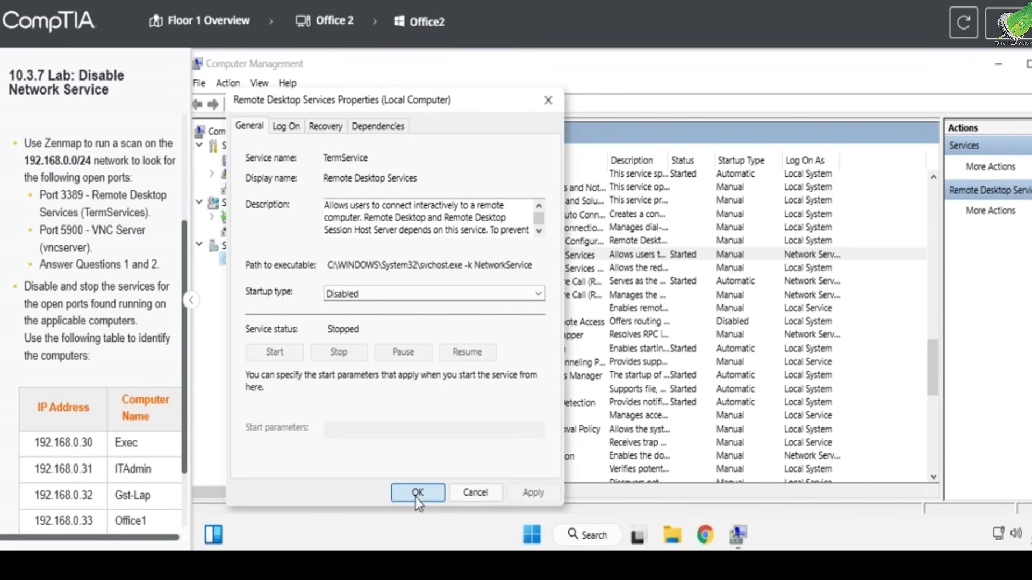
left_click(415, 495)
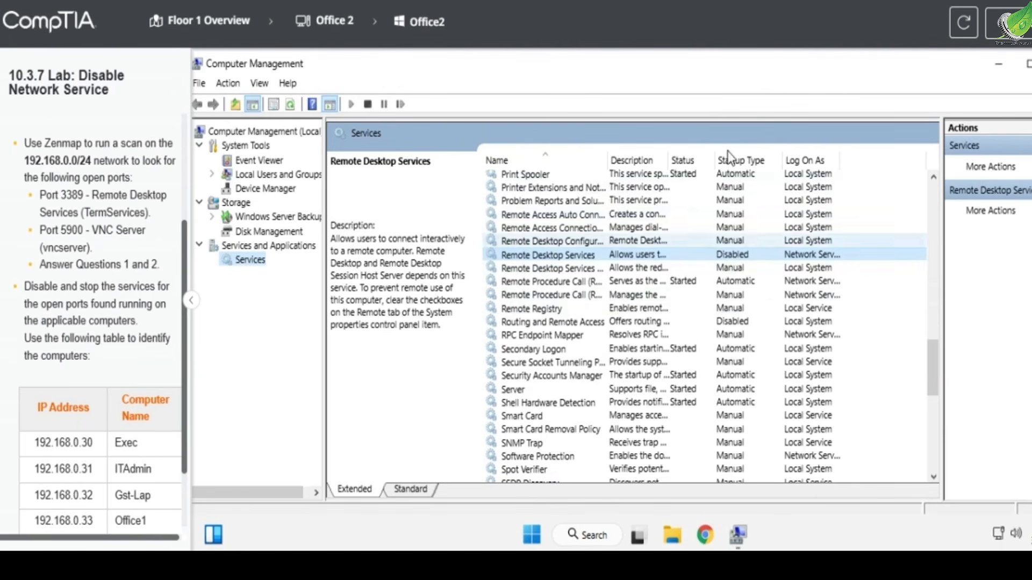
- Open the lab questions, review both answers, and submit them for checking
left_click(988, 31)
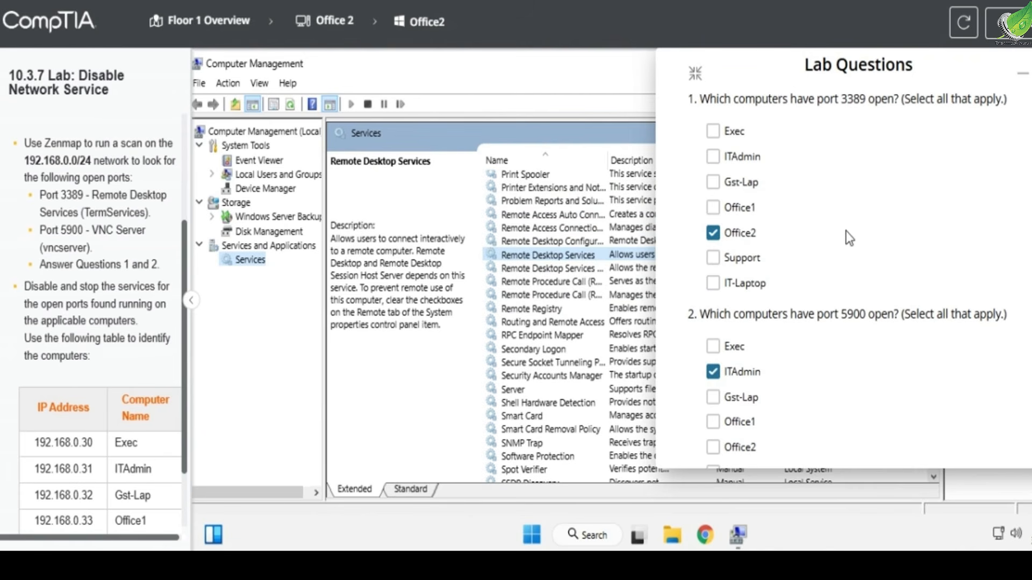
scroll(845, 231, "down", 2)
scroll(845, 265, "up", 2)
scroll(840, 263, "down", 2)
scroll(838, 262, "down", 1)
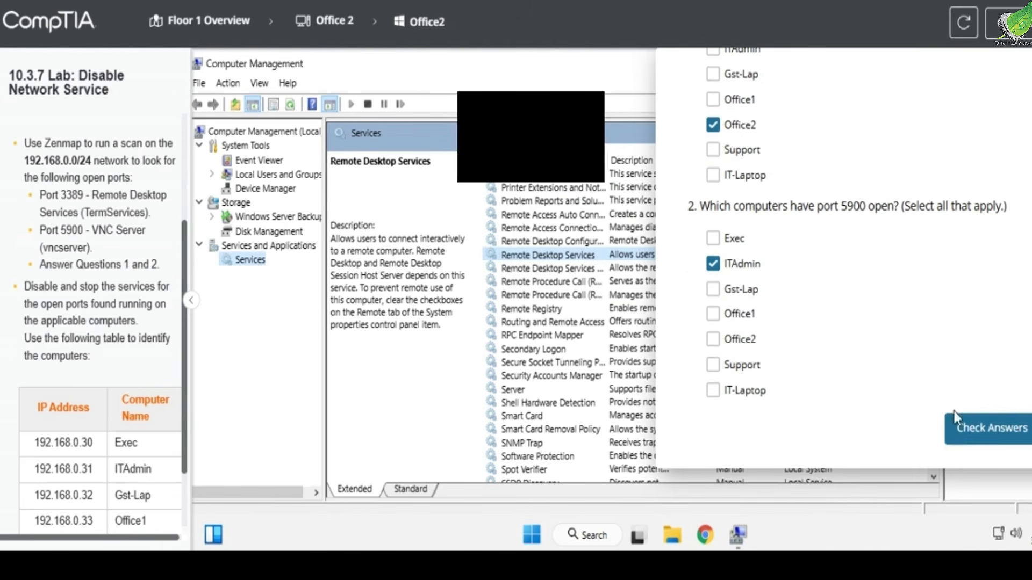
left_click(989, 434)
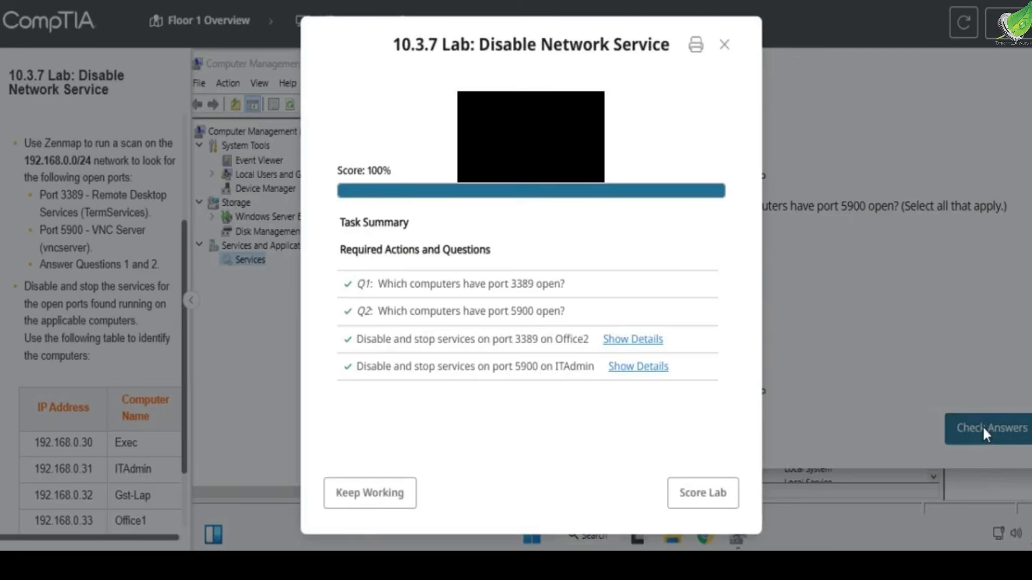